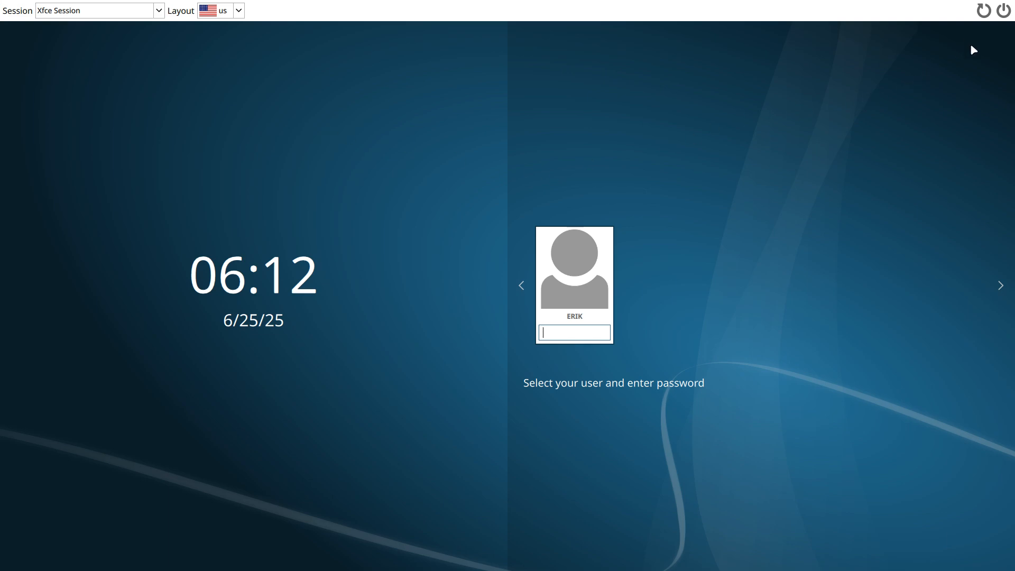
Leave the virtual machine's full-screen view and highlight the ISO version 25.06.25.01 in the terminal's build output.
{"action": "key", "text": "Control_R+f"}
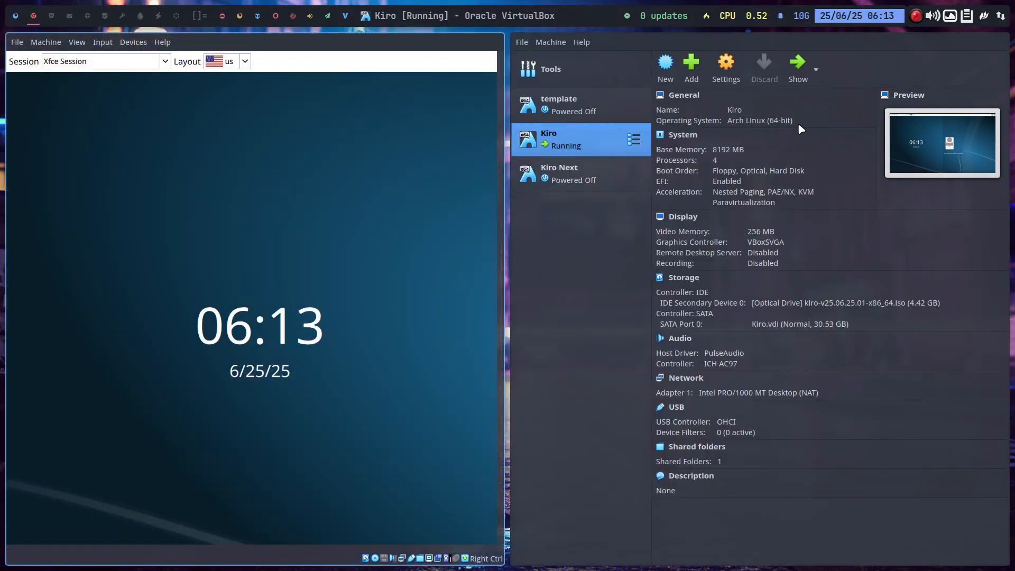
{"action": "left_click", "coordinate": [15, 21]}
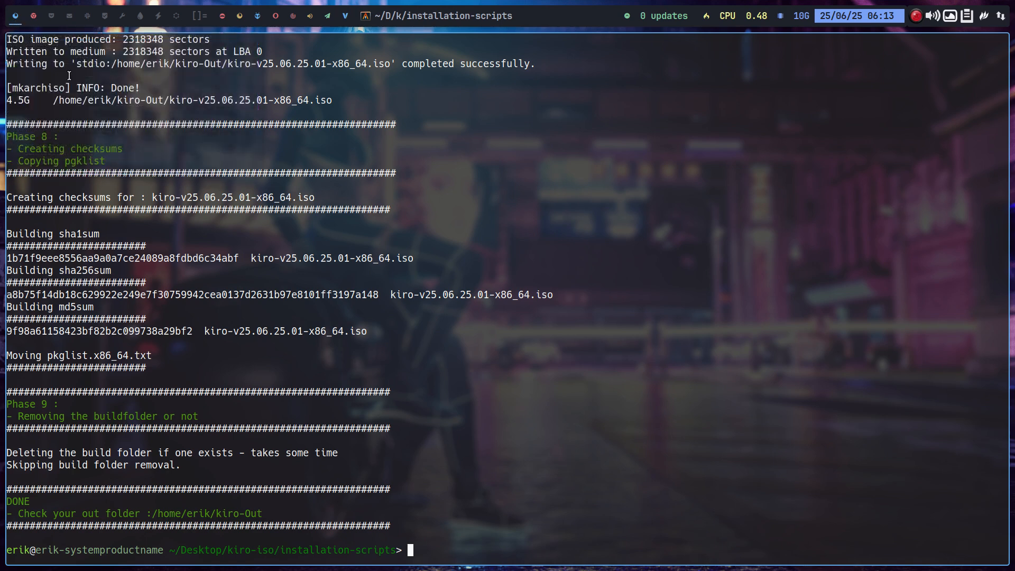
{"action": "left_click_drag", "start_coordinate": [204, 101], "coordinate": [274, 96]}
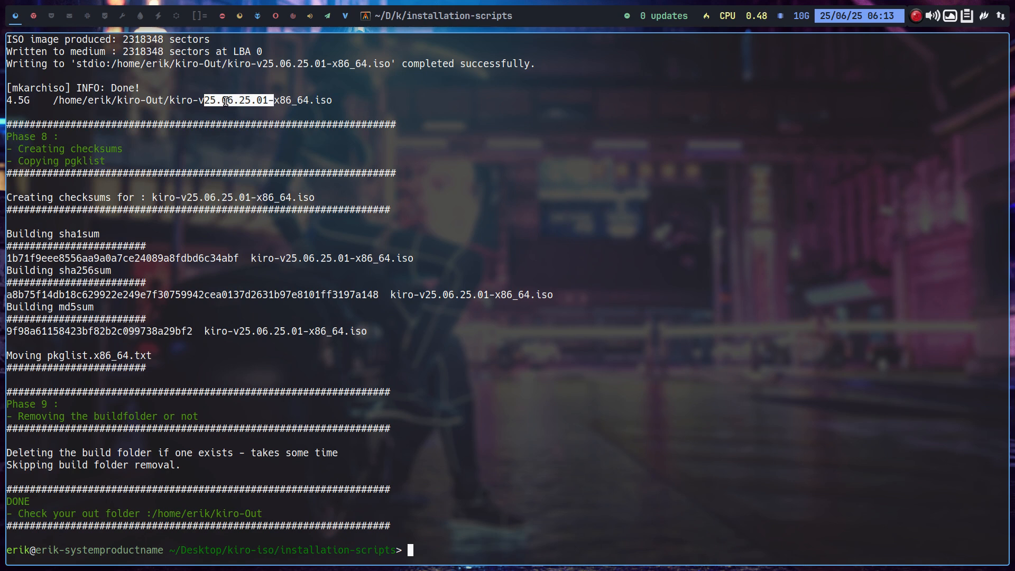
Open the packages.x86_64 file from the Desktop's kiro-iso/archiso folder, using the file manager on an empty workspace.
{"action": "left_click", "coordinate": [52, 16]}
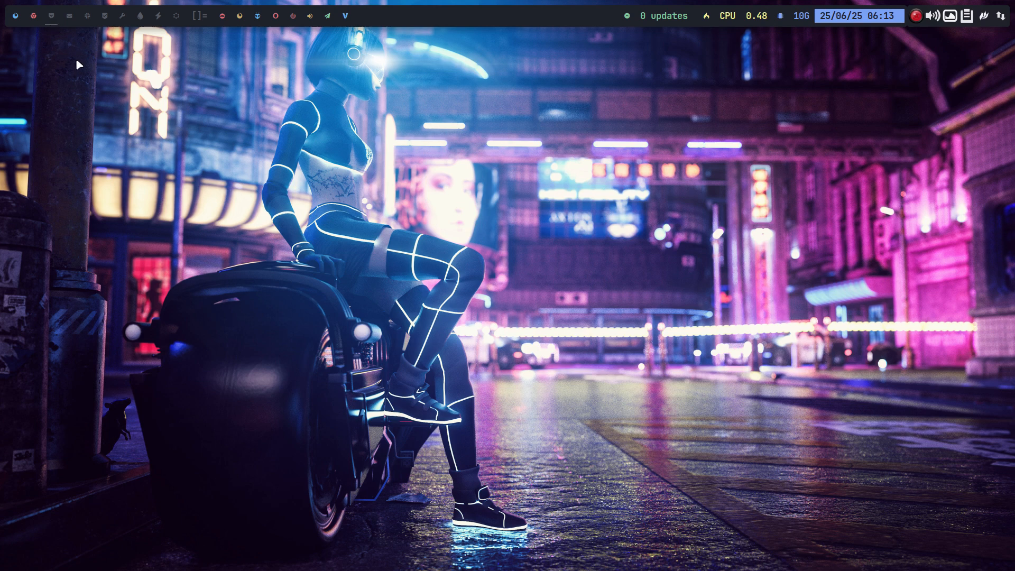
{"action": "key", "text": "super+shift+Return"}
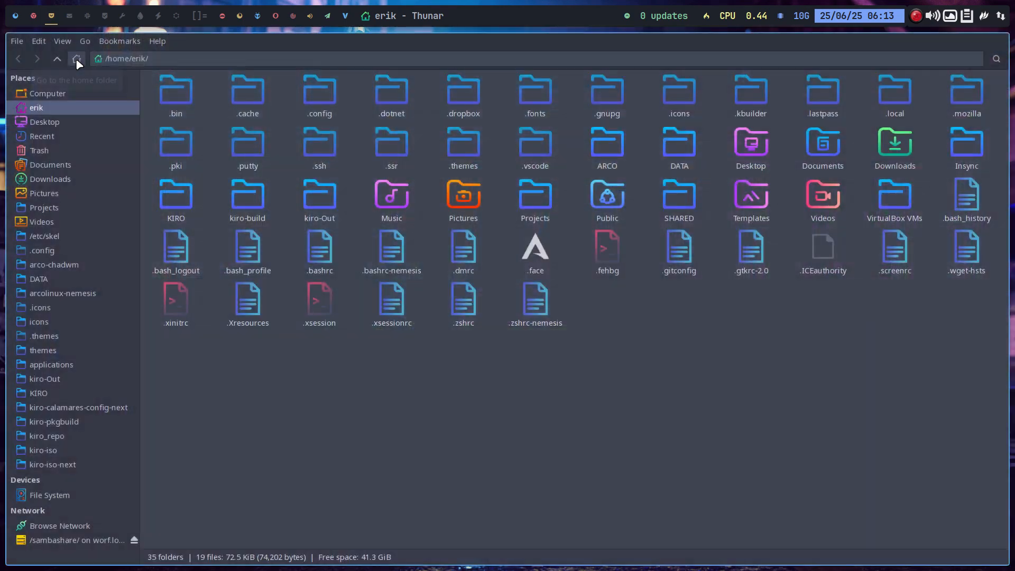
{"action": "left_click", "coordinate": [69, 127]}
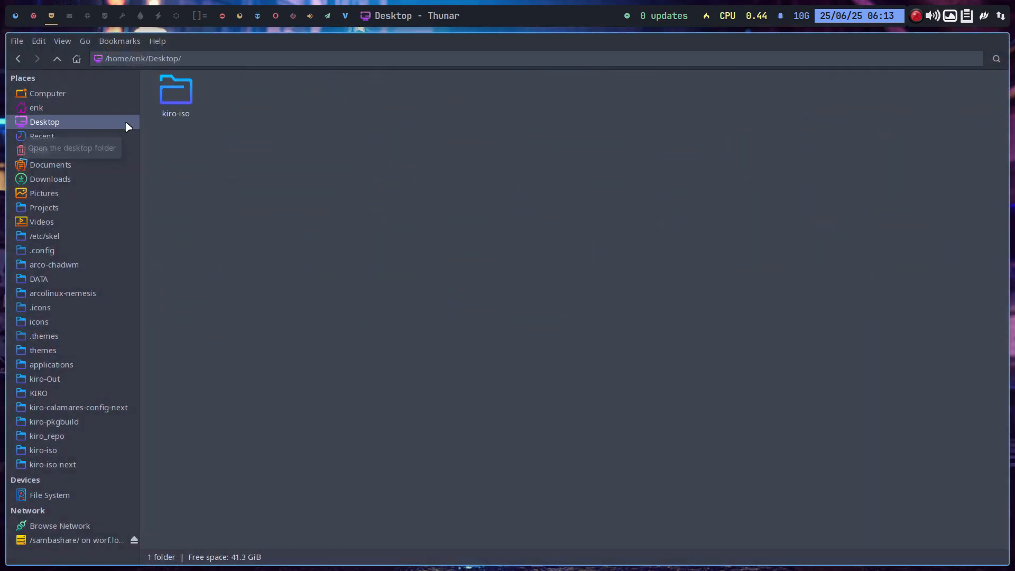
{"action": "double_click", "coordinate": [184, 94]}
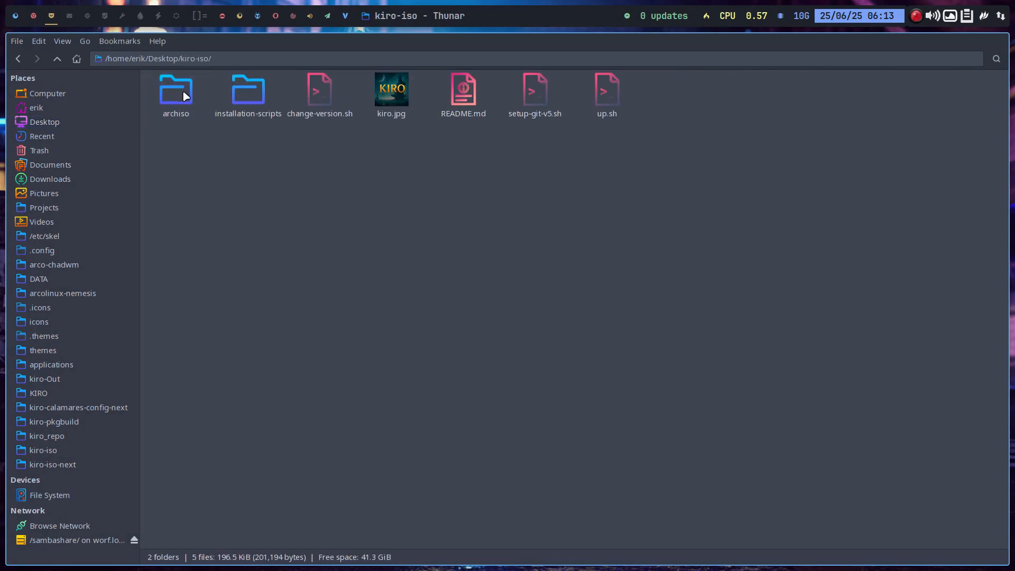
{"action": "double_click", "coordinate": [184, 94]}
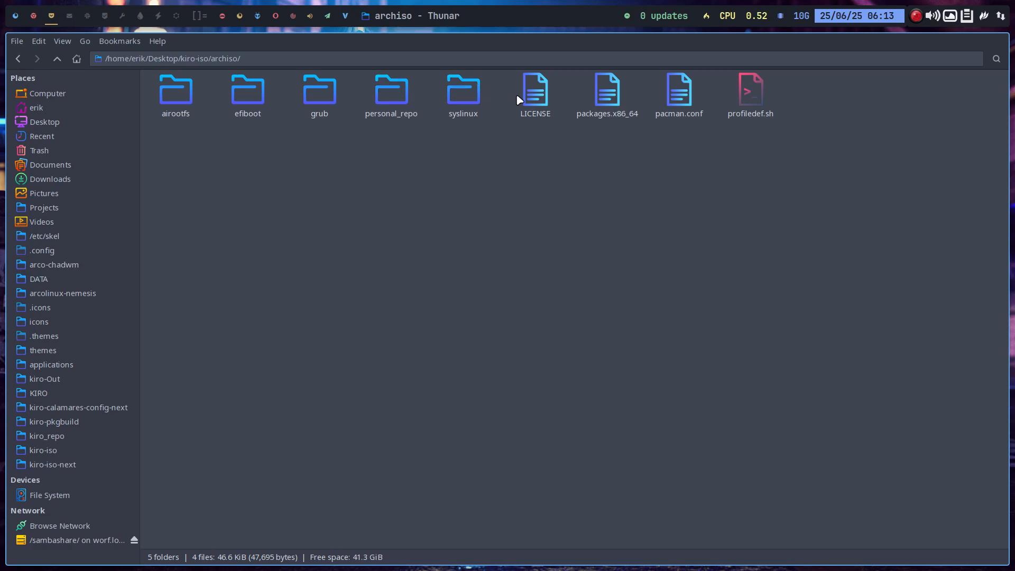
{"action": "left_click", "coordinate": [604, 90]}
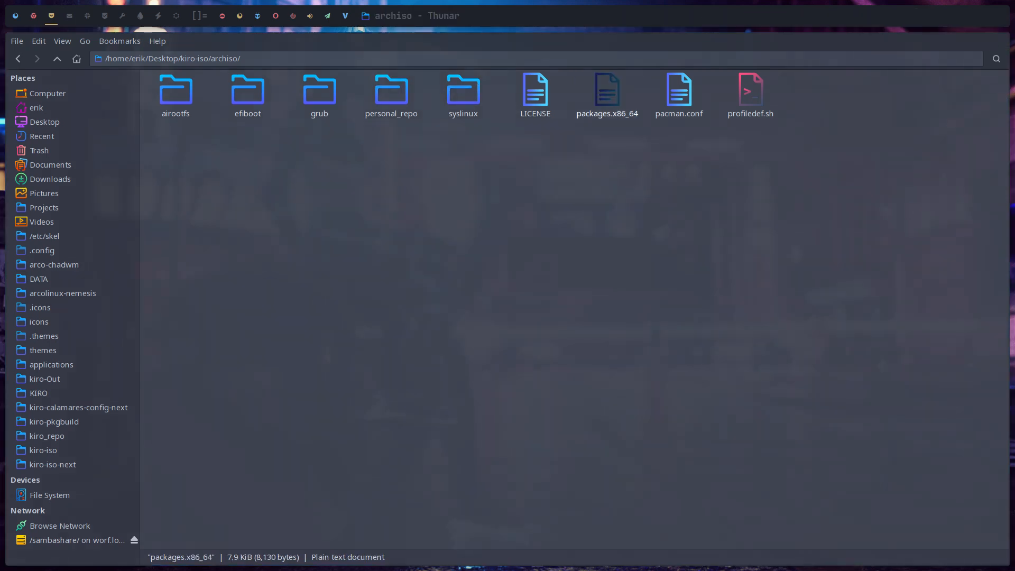
{"action": "left_click_drag", "start_coordinate": [1014, 234], "coordinate": [367, 238]}
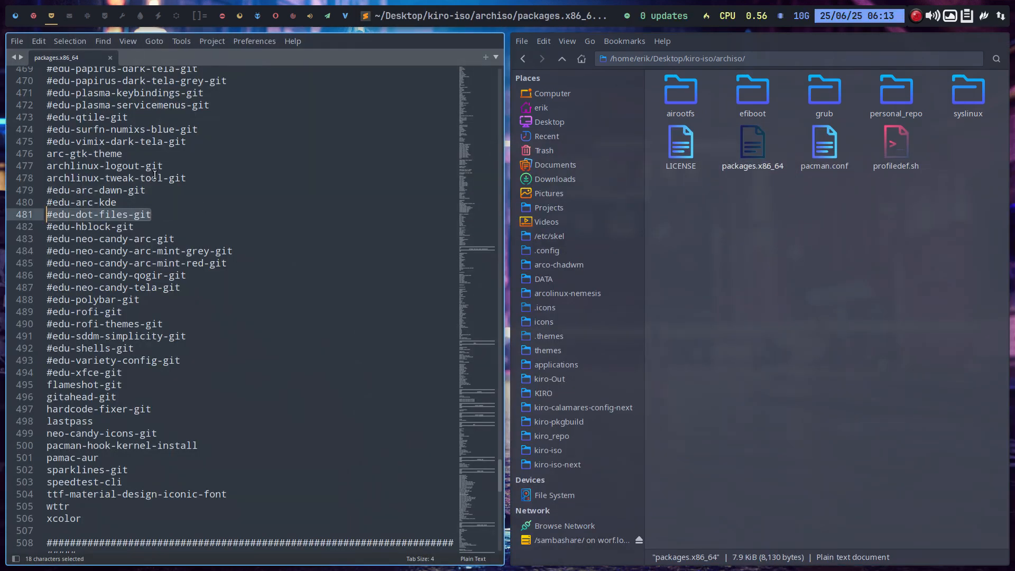
Highlight the edu prefix in the package list and set the file's syntax highlighting to Perl.
{"action": "left_click", "coordinate": [81, 227]}
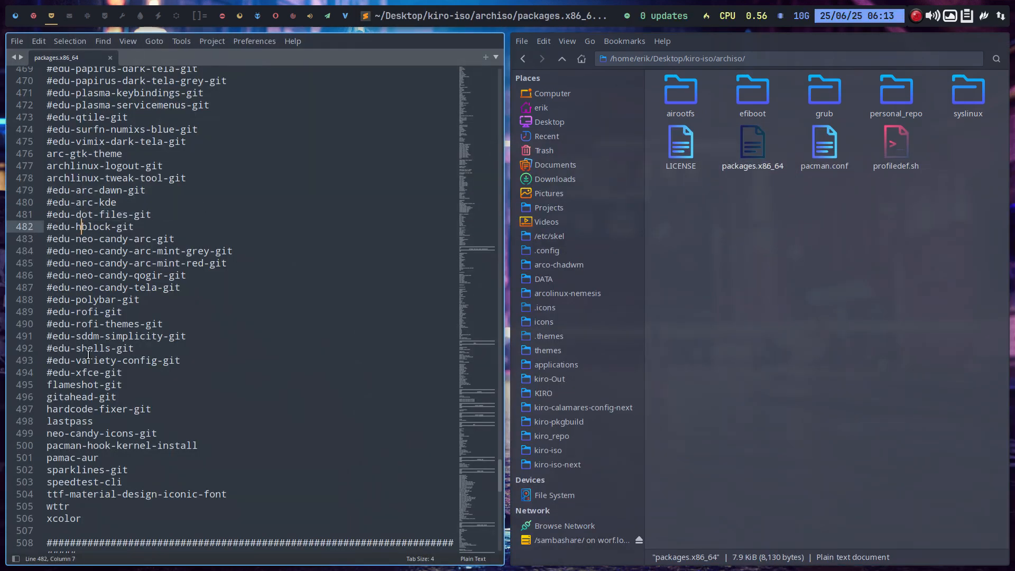
{"action": "left_click_drag", "start_coordinate": [53, 214], "coordinate": [72, 219]}
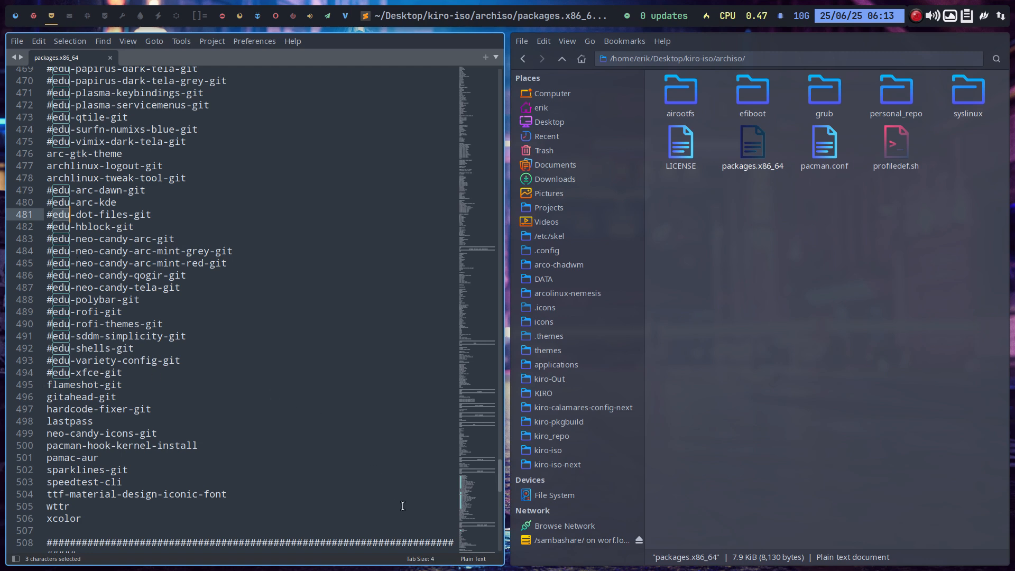
{"action": "left_click", "coordinate": [472, 561]}
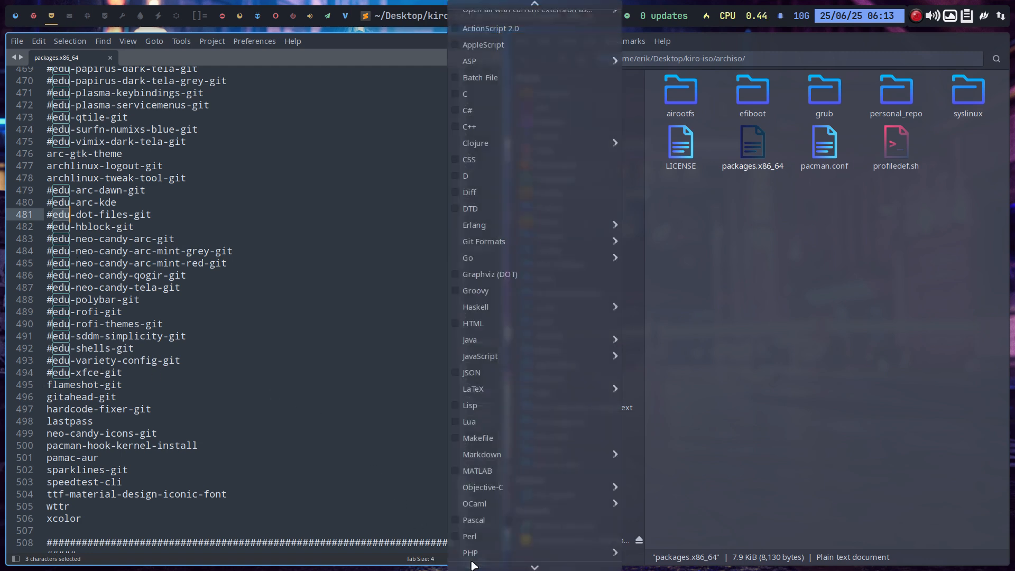
{"action": "left_click", "coordinate": [484, 536]}
Review the NEMESIS REPO section, highlighting its commented-out package blocks and the active entries from arc-gtk-theme to archlinux-tweak-tool-git.
{"action": "left_click", "coordinate": [58, 191]}
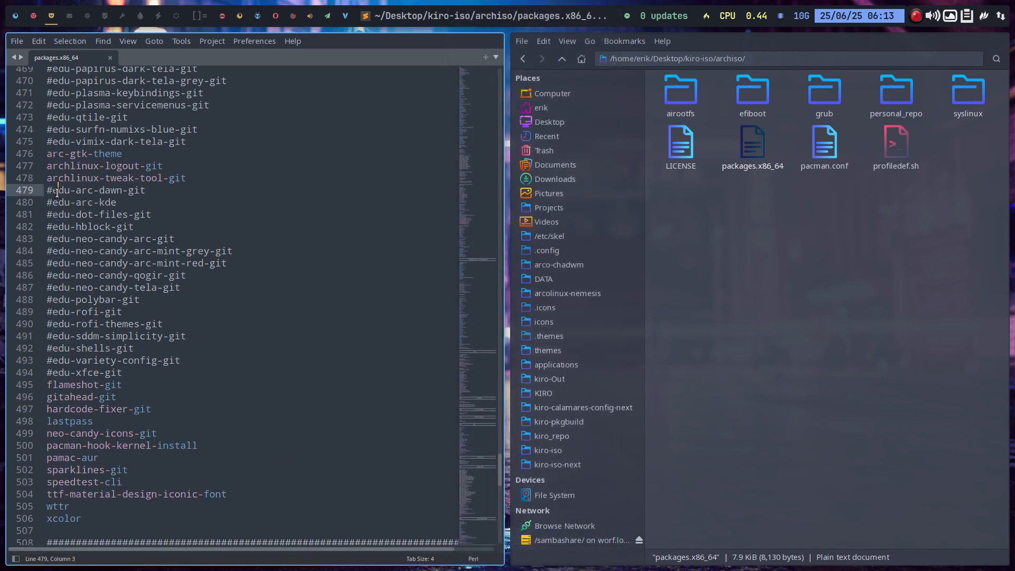
{"action": "left_click_drag", "start_coordinate": [52, 190], "coordinate": [180, 367]}
{"action": "scroll", "coordinate": [222, 384], "scroll_direction": "up", "scroll_amount": 4}
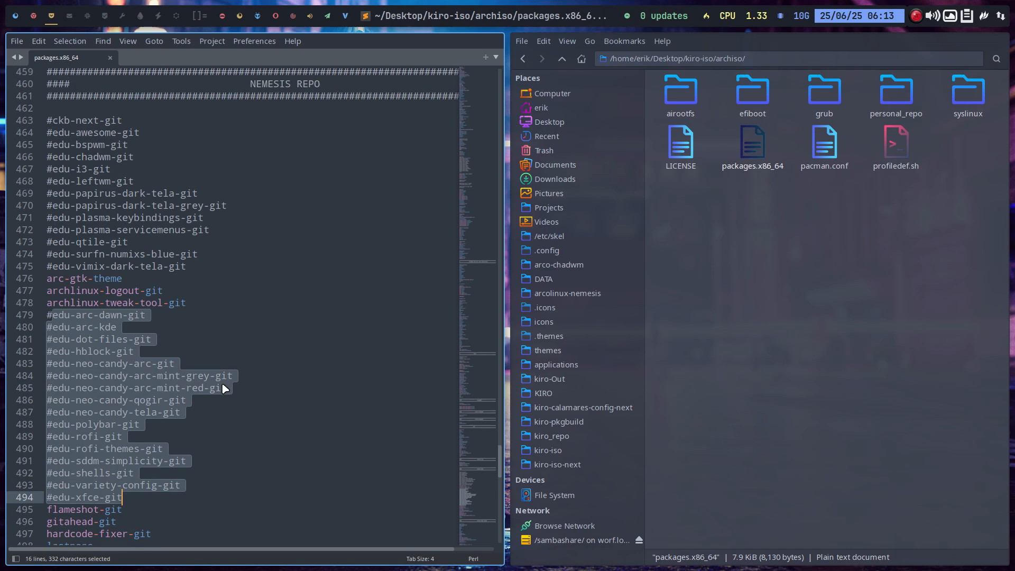
{"action": "left_click", "coordinate": [82, 300]}
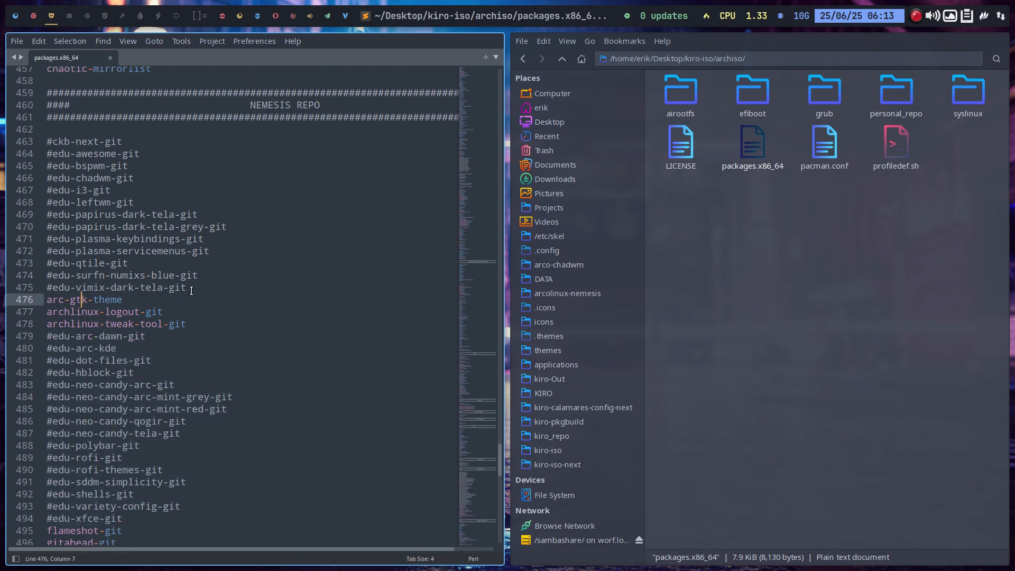
{"action": "left_click_drag", "start_coordinate": [189, 288], "coordinate": [46, 143]}
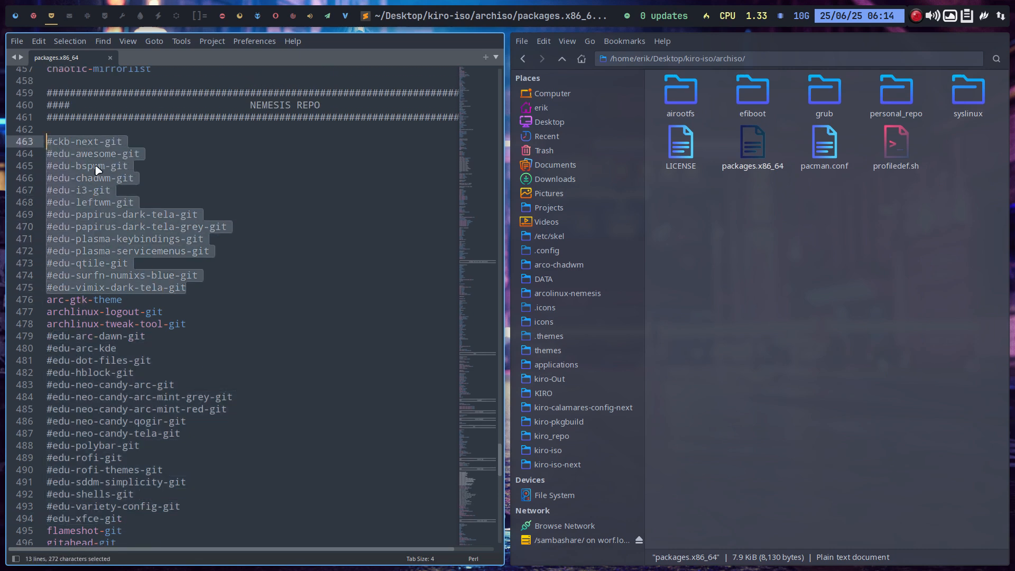
{"action": "scroll", "coordinate": [162, 209], "scroll_direction": "down", "scroll_amount": 4}
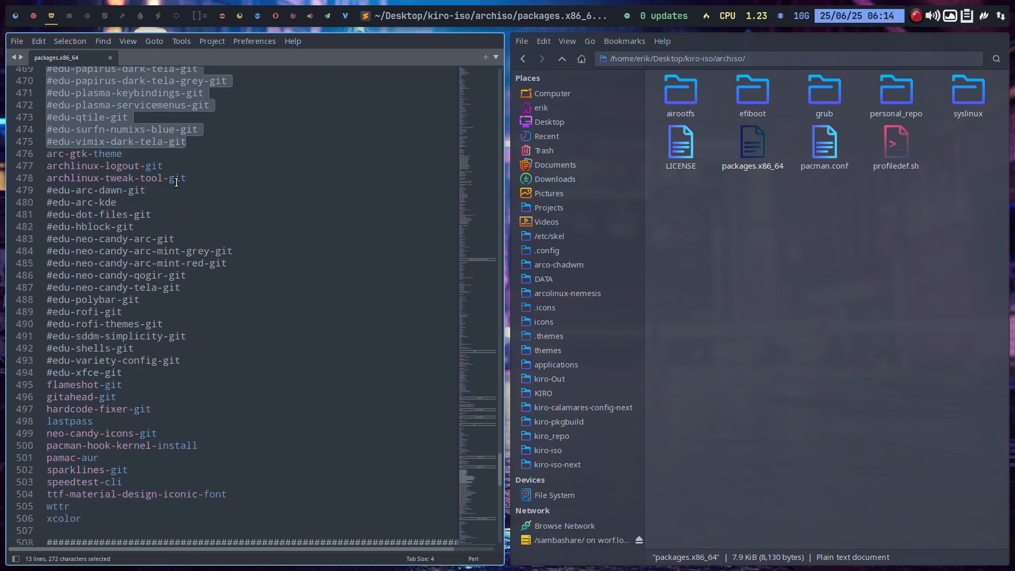
{"action": "left_click_drag", "start_coordinate": [187, 179], "coordinate": [48, 155]}
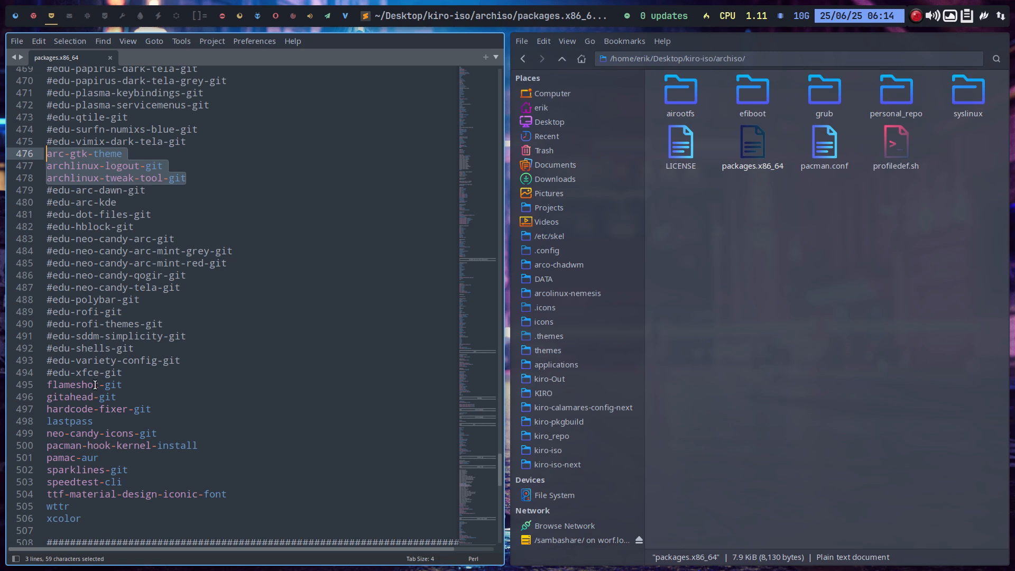
Examine the commented-out packages between edu-arc-dawn-git and edu-xfce-git, including the variety, shells and SDDM entries.
{"action": "left_click", "coordinate": [84, 373]}
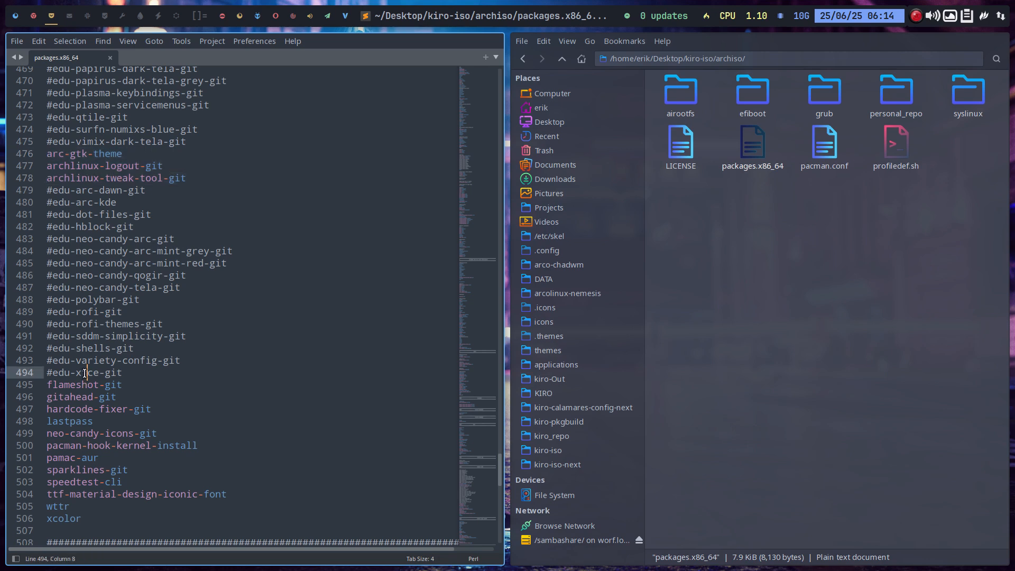
{"action": "double_click", "coordinate": [113, 372]}
{"action": "left_click_drag", "start_coordinate": [123, 373], "coordinate": [46, 190]}
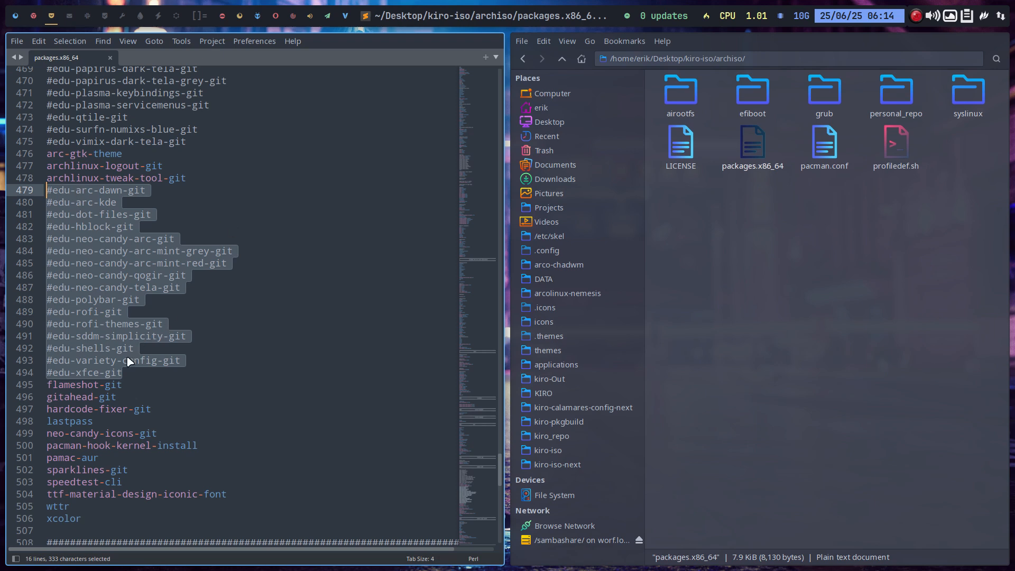
{"action": "left_click_drag", "start_coordinate": [125, 372], "coordinate": [55, 373]}
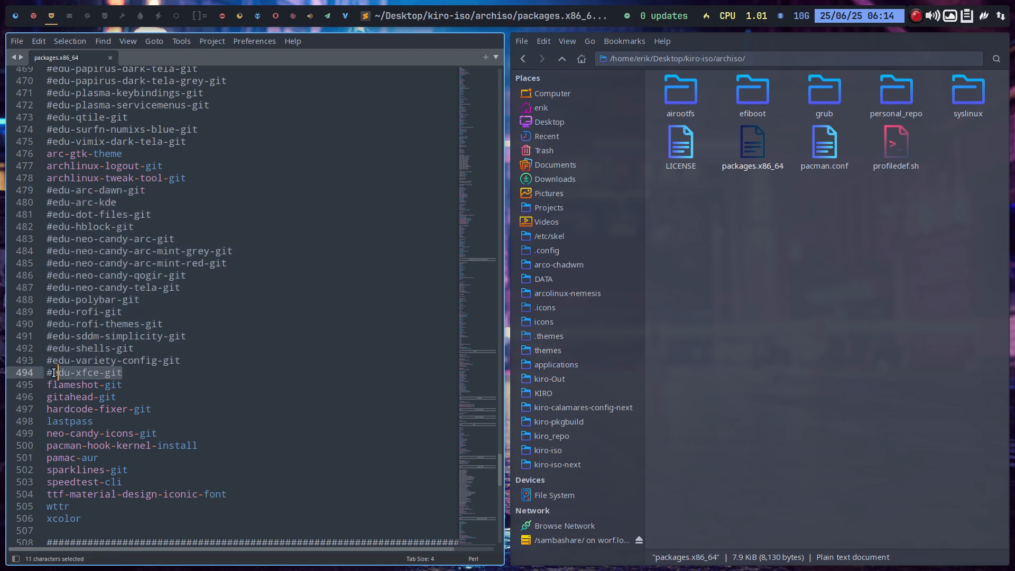
{"action": "left_click", "coordinate": [172, 361]}
{"action": "mouse_move", "coordinate": [180, 360]}
{"action": "left_mouse_down"}
{"action": "mouse_move", "coordinate": [83, 358]}
{"action": "mouse_move", "coordinate": [164, 349]}
{"action": "left_mouse_up"}
{"action": "left_click", "coordinate": [82, 348]}
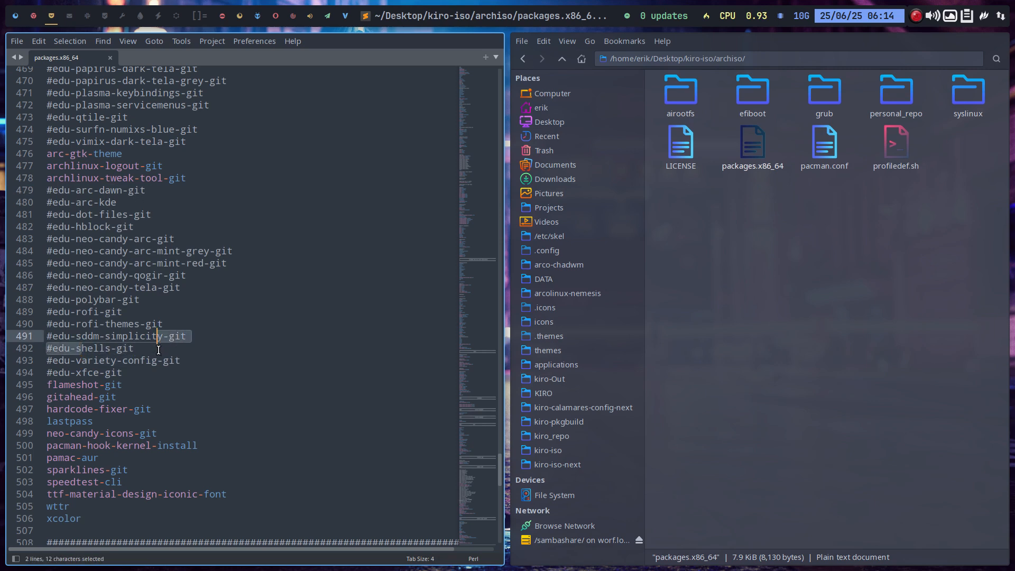
{"action": "left_click", "coordinate": [157, 349]}
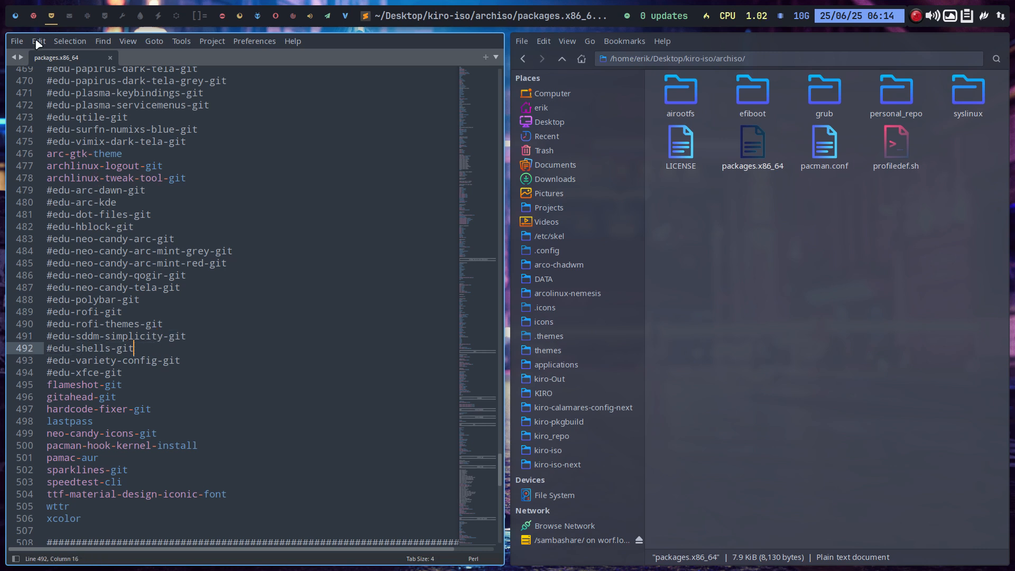
Return to the running Kiro virtual machine in full screen and log in to the Xfce session with the account password.
{"action": "mouse_move", "coordinate": [15, 18]}
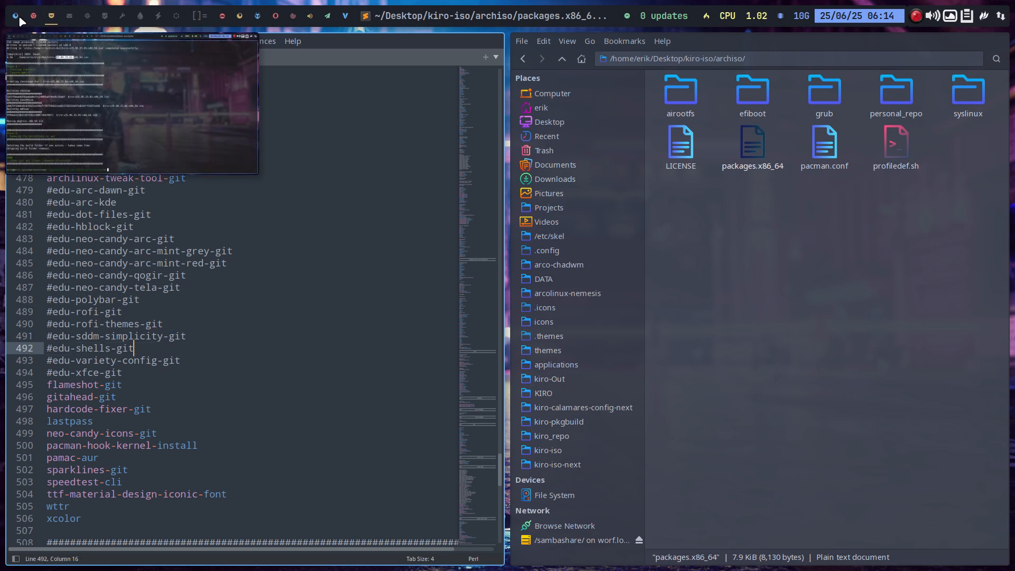
{"action": "left_click", "coordinate": [33, 17]}
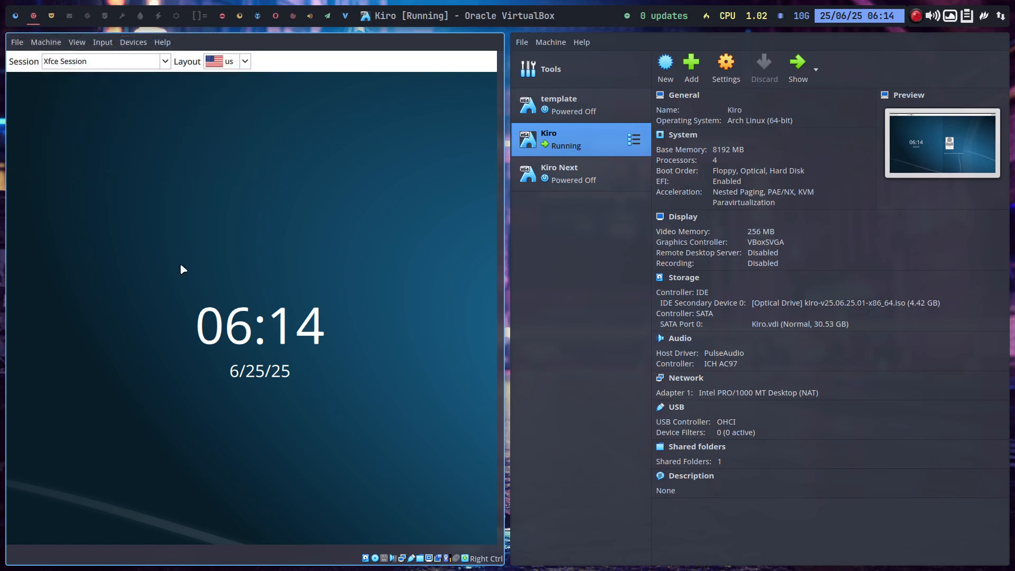
{"action": "key", "text": "Control_R+f"}
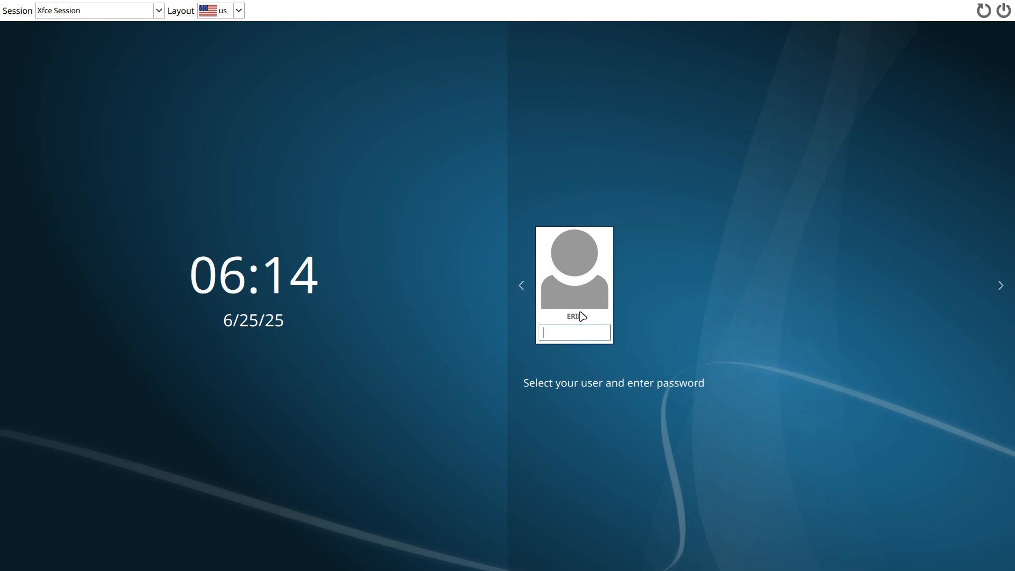
{"action": "type", "text": "****"}
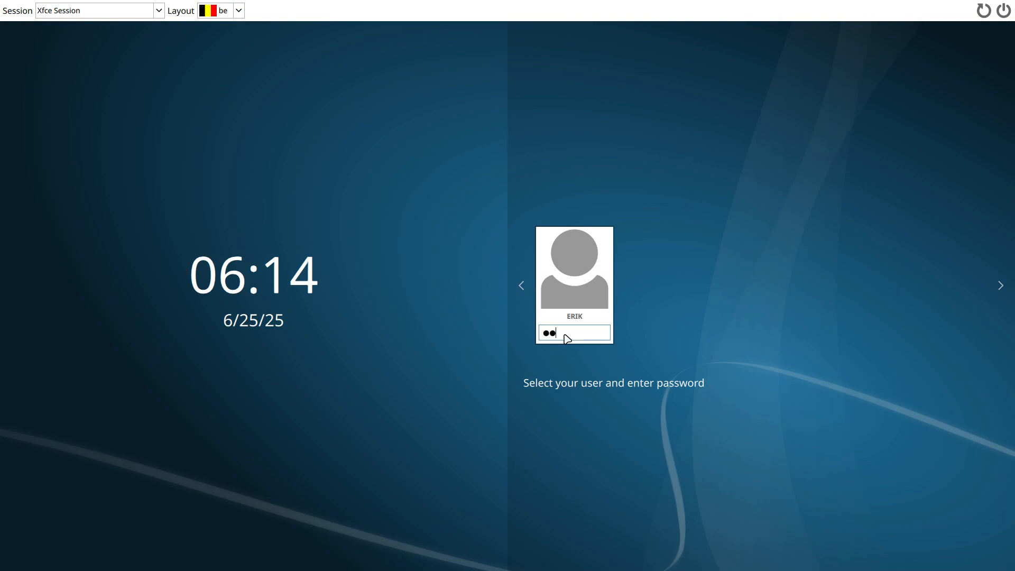
{"action": "key", "text": "Return"}
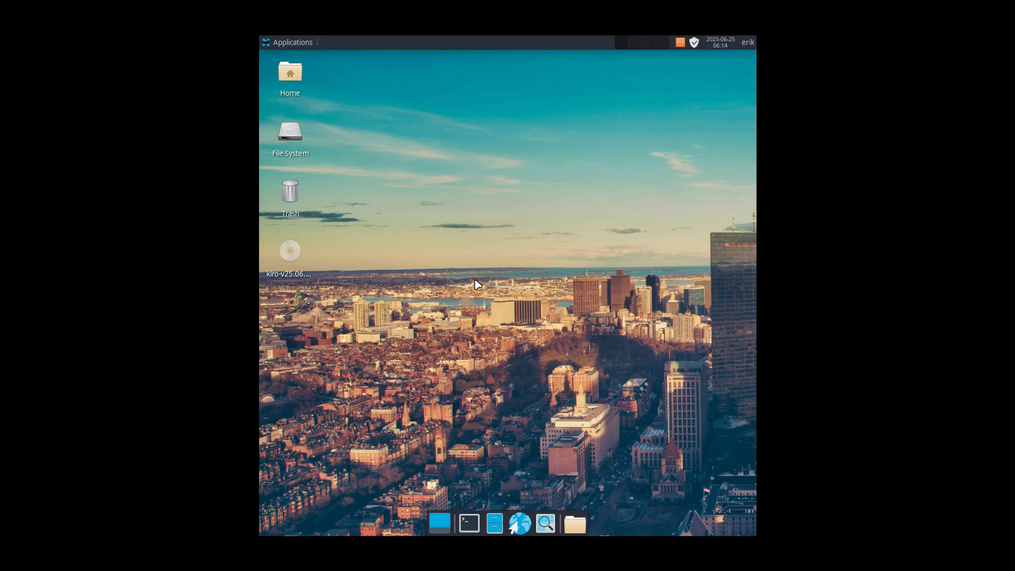
Open the Display settings of the Xfce desktop through the Settings Manager.
{"action": "left_click", "coordinate": [285, 44]}
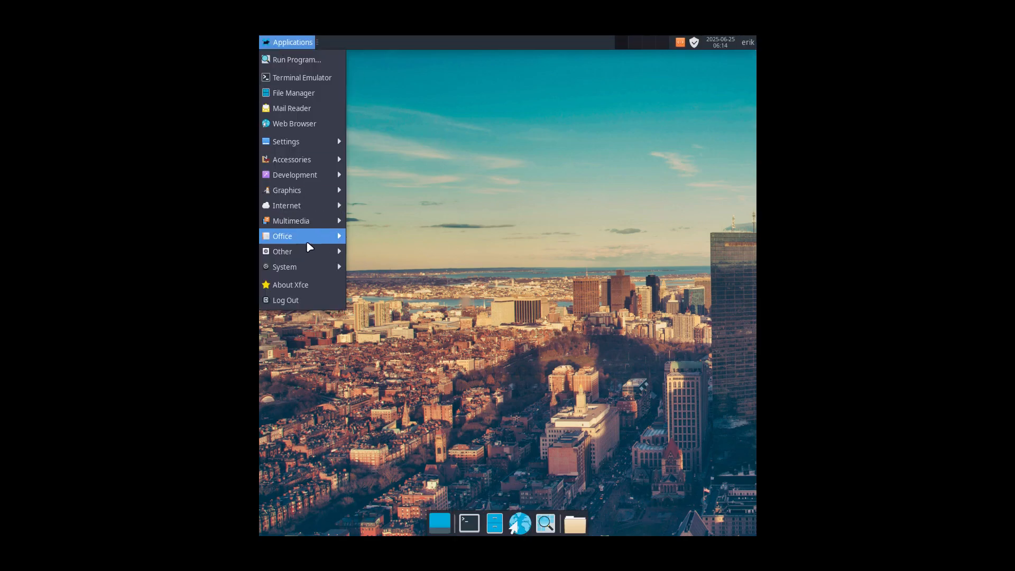
{"action": "mouse_move", "coordinate": [318, 145]}
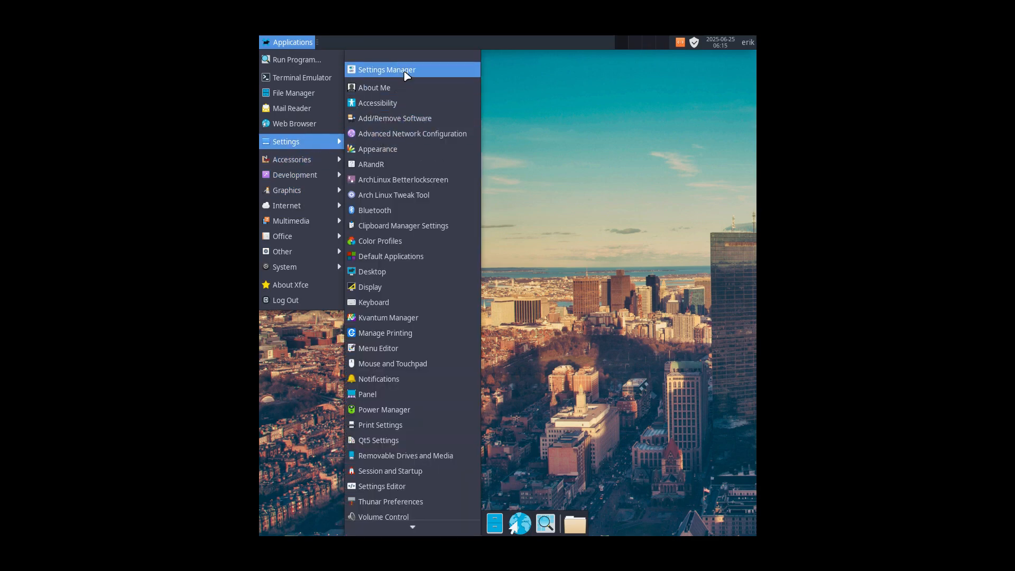
{"action": "left_click", "coordinate": [402, 70]}
{"action": "left_click", "coordinate": [505, 209]}
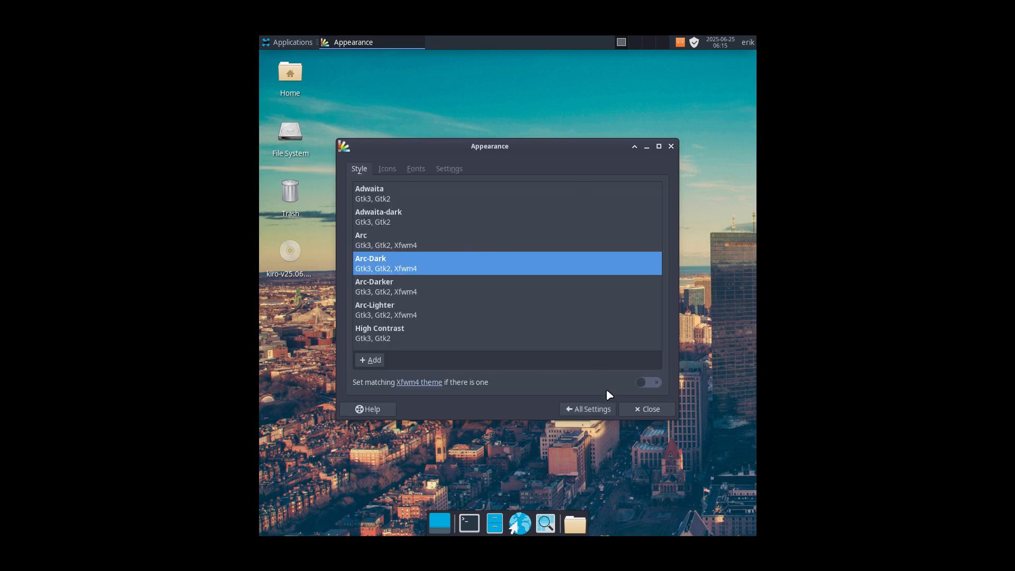
{"action": "left_click", "coordinate": [588, 408]}
{"action": "scroll", "coordinate": [511, 361], "scroll_direction": "down", "scroll_amount": 5}
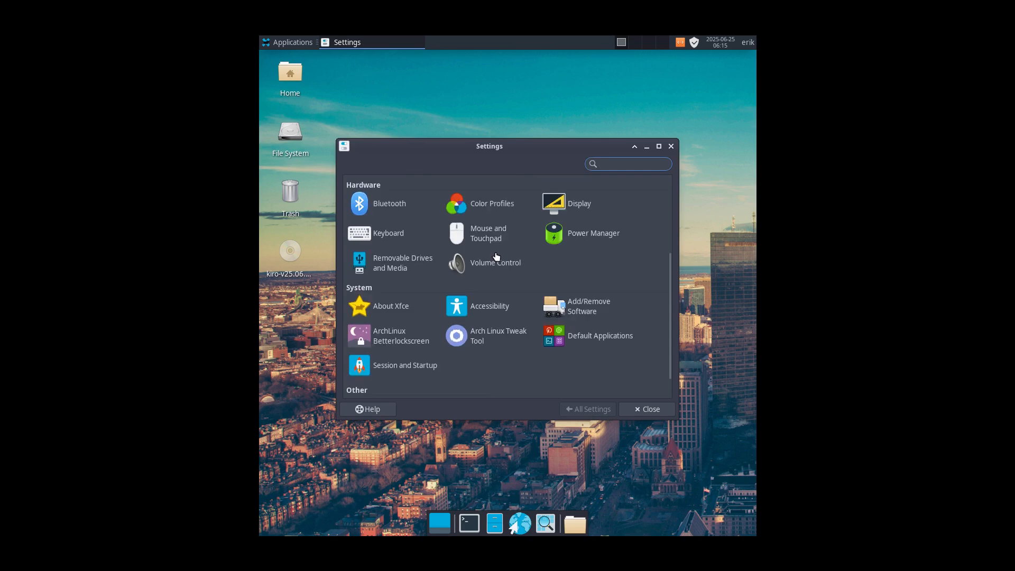
{"action": "left_click", "coordinate": [578, 205]}
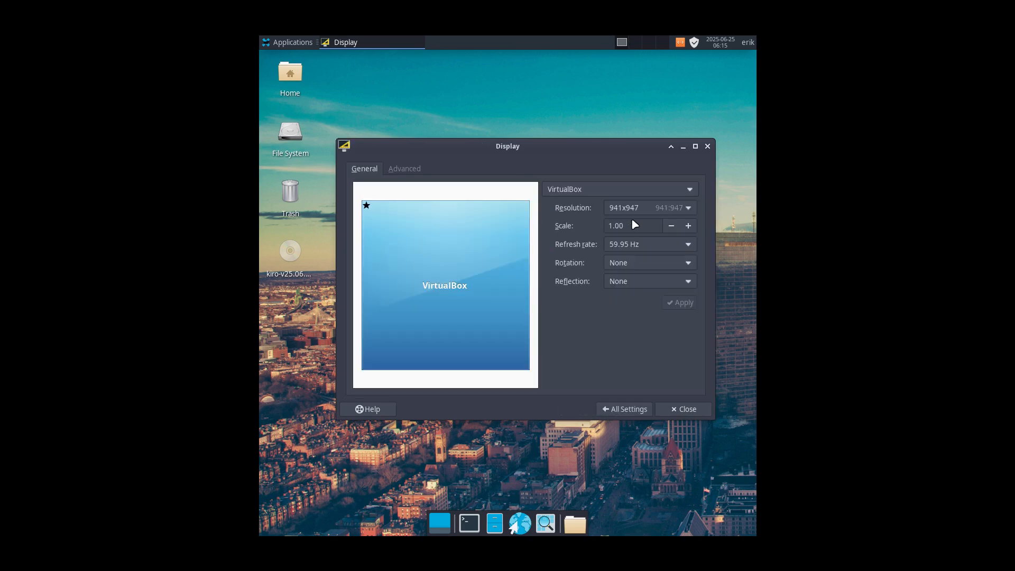
Set the VirtualBox display resolution to 1920x1080, keep the new configuration and close the Display settings.
{"action": "left_click", "coordinate": [645, 211]}
{"action": "scroll", "coordinate": [644, 211], "scroll_direction": "up", "scroll_amount": 5}
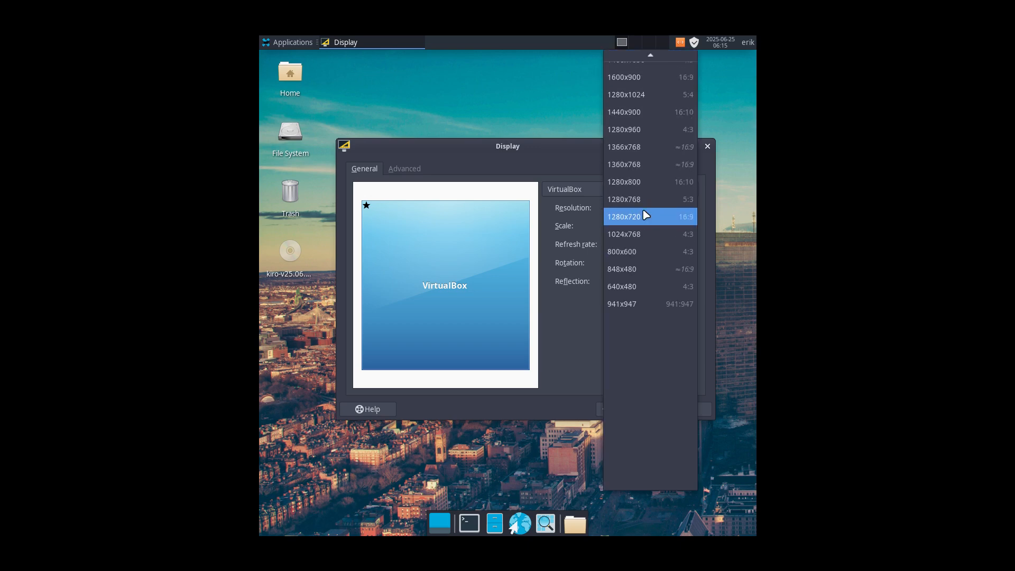
{"action": "scroll", "coordinate": [660, 154], "scroll_direction": "up", "scroll_amount": 8}
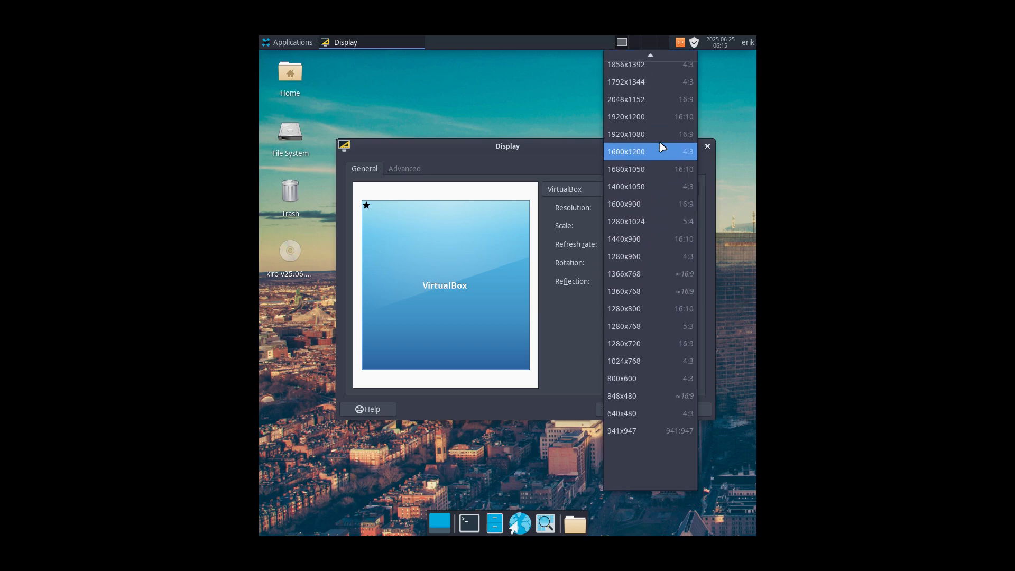
{"action": "left_click", "coordinate": [661, 142]}
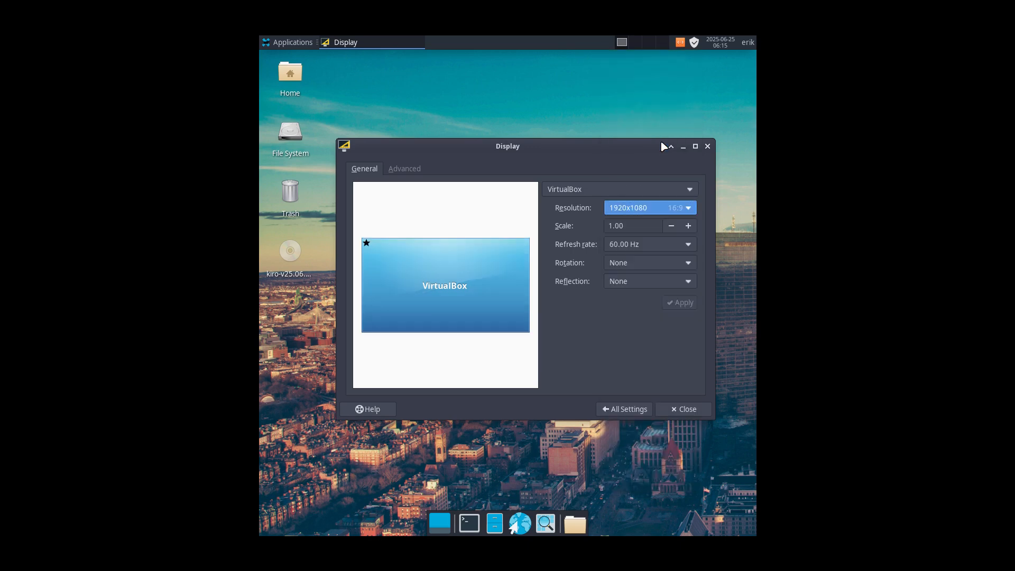
{"action": "left_click", "coordinate": [680, 306]}
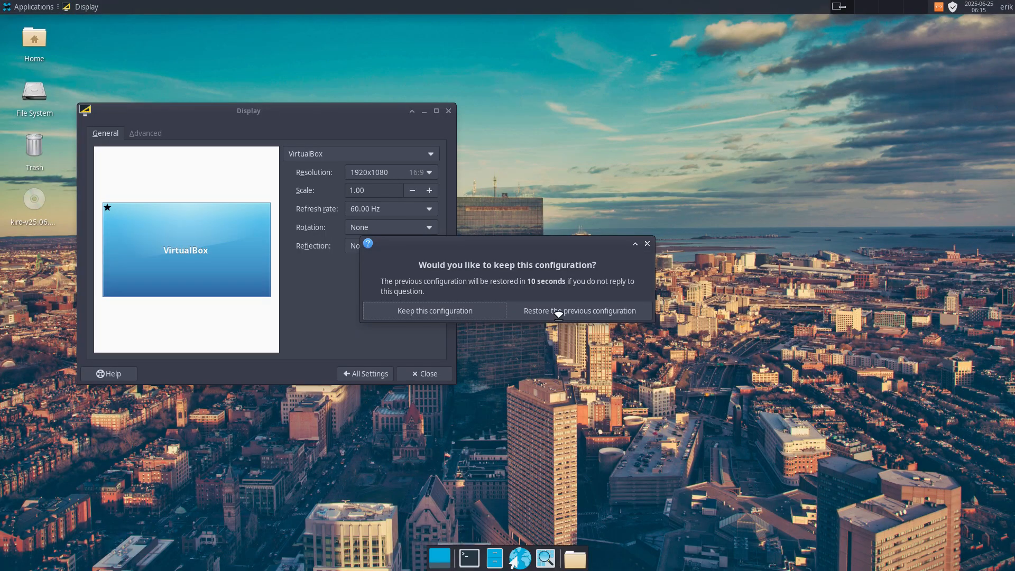
{"action": "left_click", "coordinate": [481, 311]}
{"action": "left_click", "coordinate": [426, 374]}
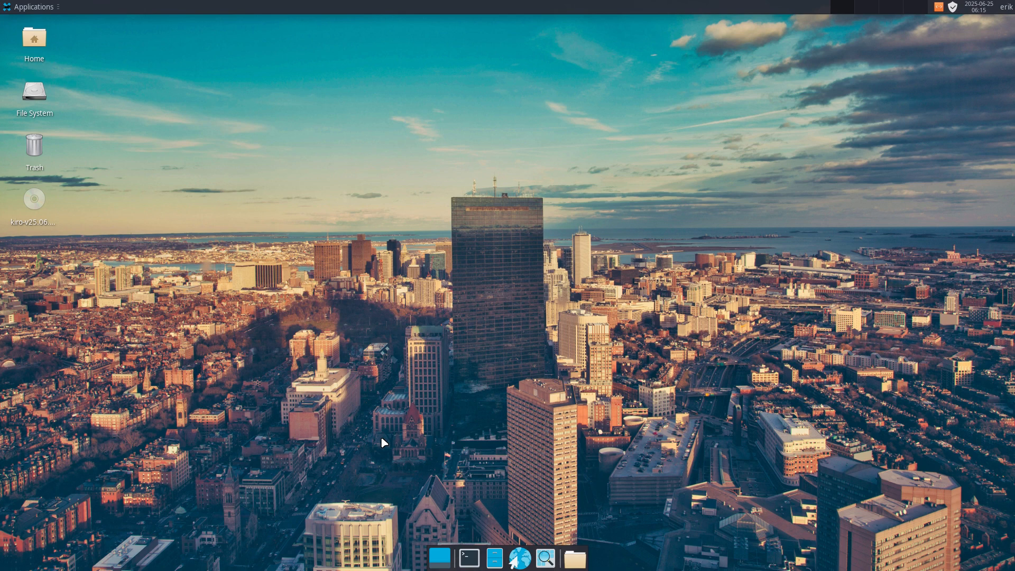
Look through the application categories of the Xfce Applications menu, including Accessories, Development and Office.
{"action": "left_click", "coordinate": [19, 9]}
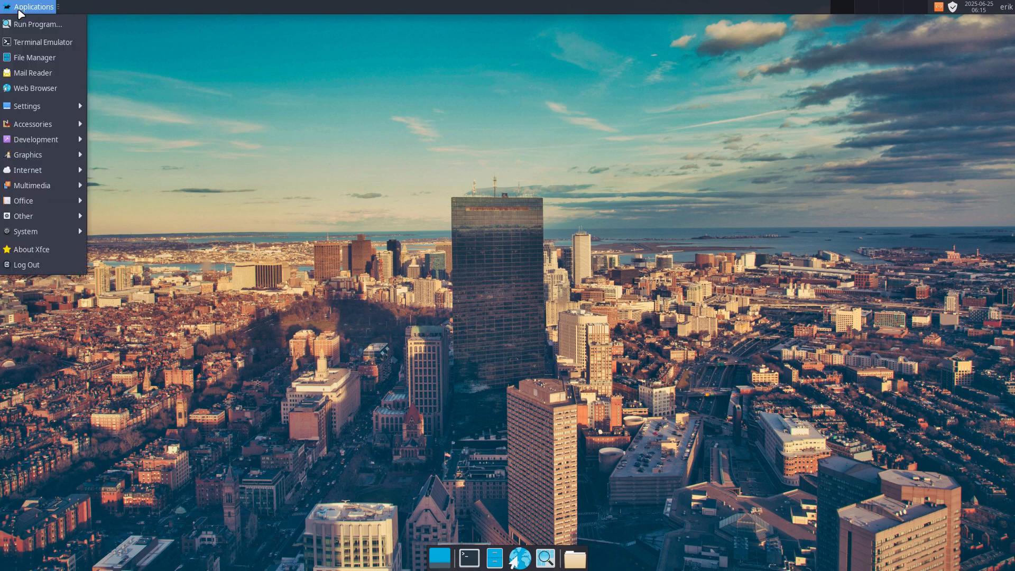
{"action": "mouse_move", "coordinate": [48, 121]}
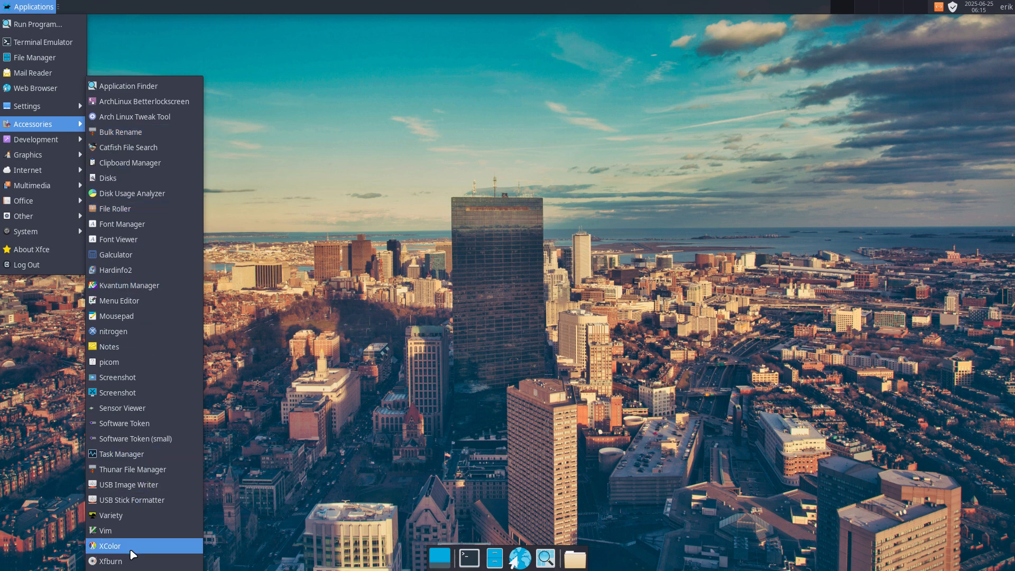
{"action": "mouse_move", "coordinate": [52, 141]}
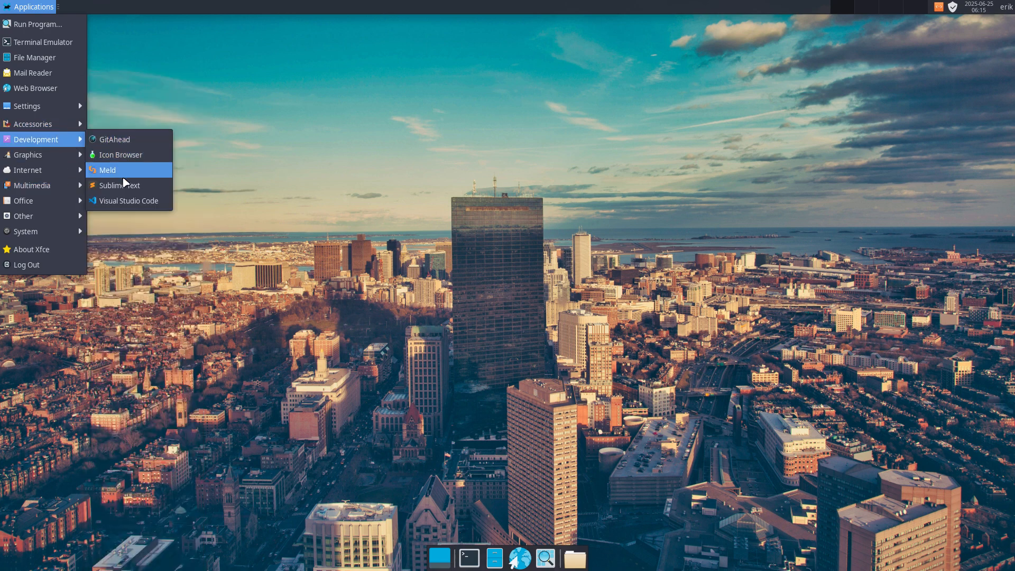
{"action": "mouse_move", "coordinate": [61, 159]}
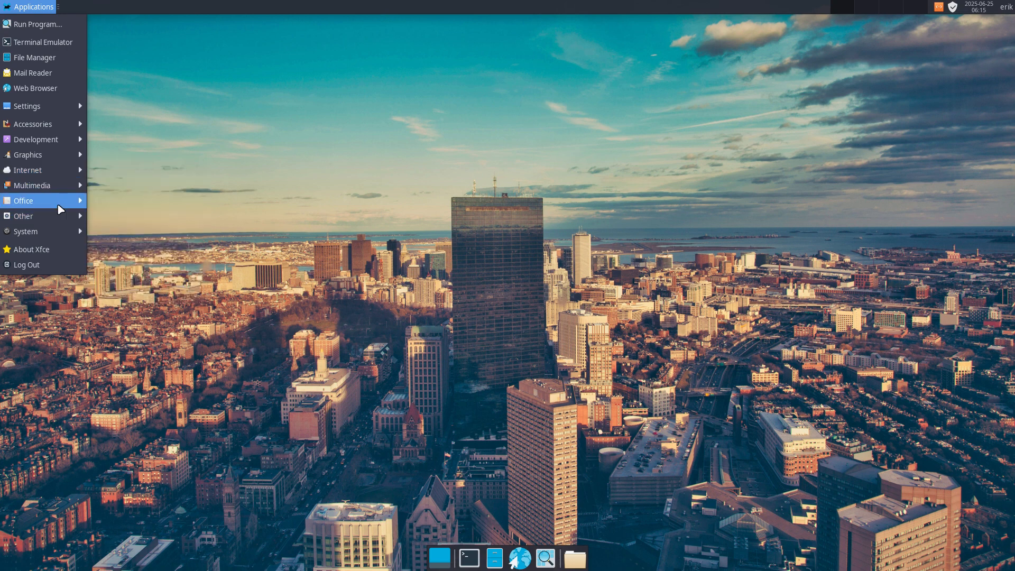
{"action": "mouse_move", "coordinate": [61, 237]}
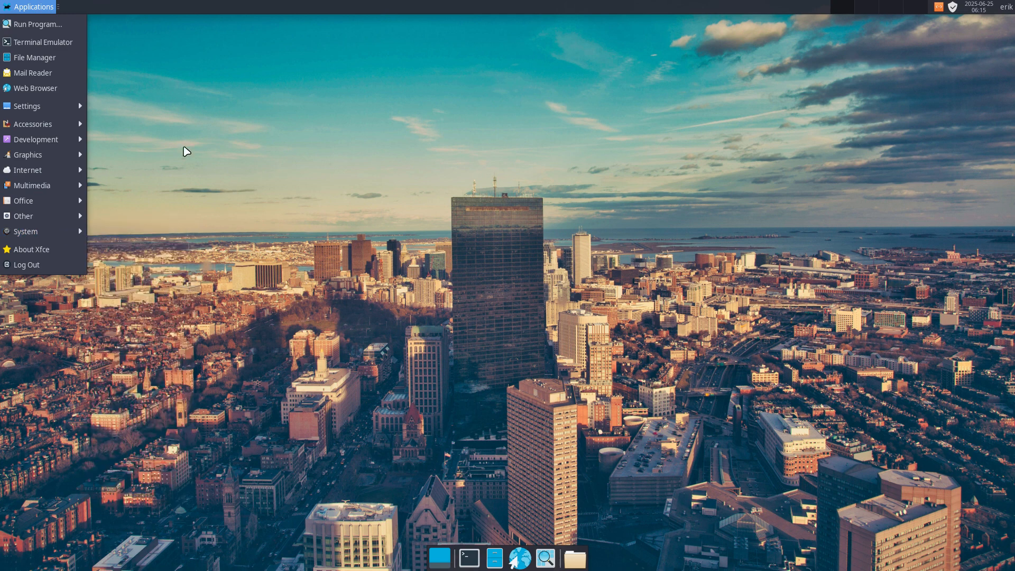
{"action": "left_click", "coordinate": [251, 124]}
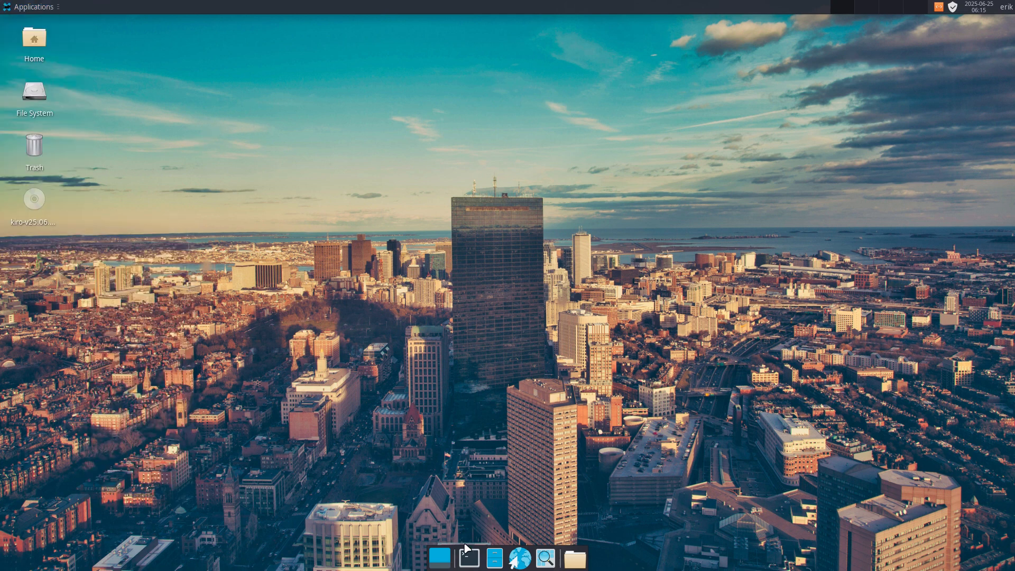
Open the home folder in the Thunar file manager with hidden files shown and the window maximized.
{"action": "left_click", "coordinate": [576, 567]}
{"action": "left_click", "coordinate": [637, 365]}
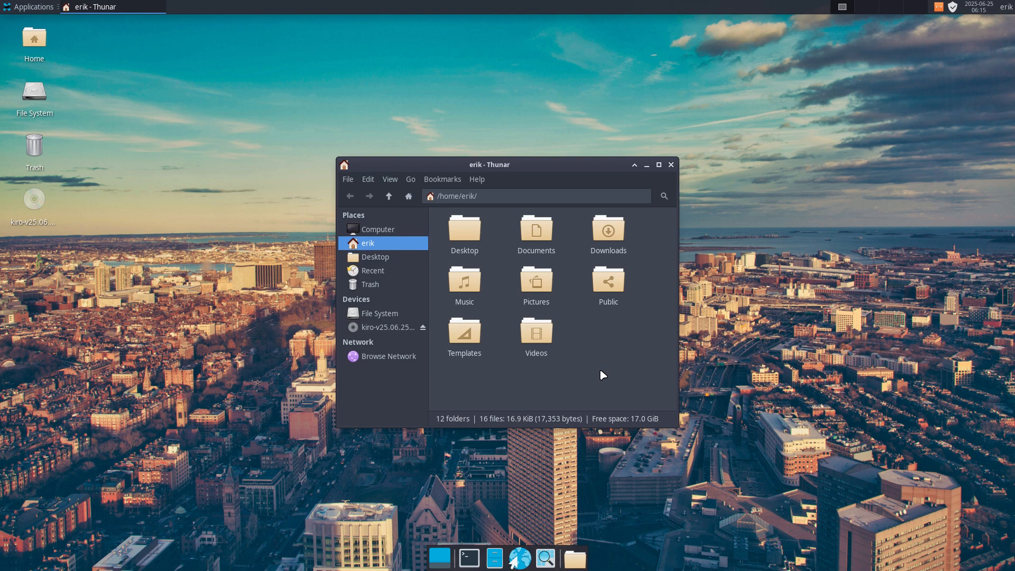
{"action": "key", "text": "ctrl+h"}
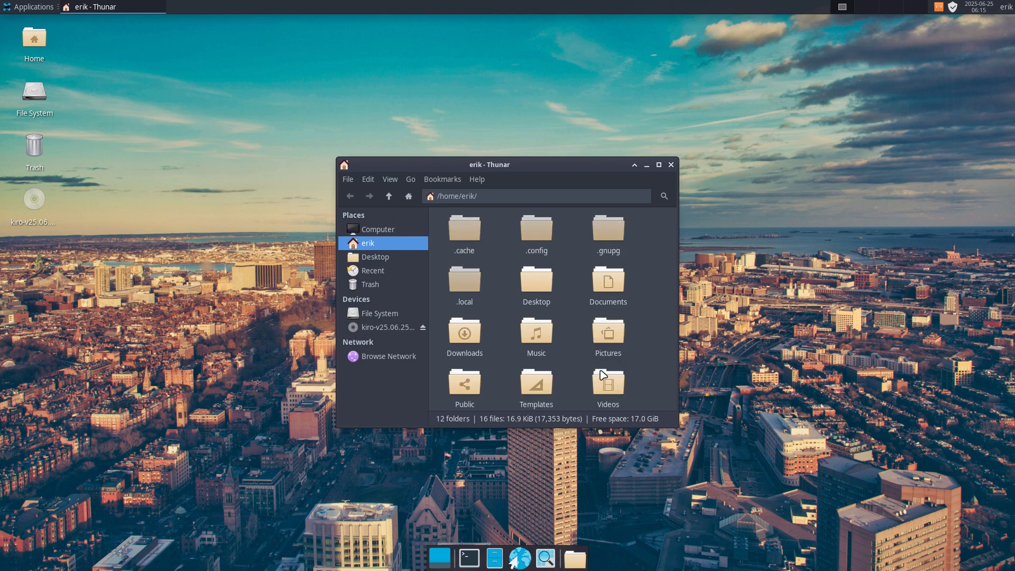
{"action": "left_click", "coordinate": [659, 164]}
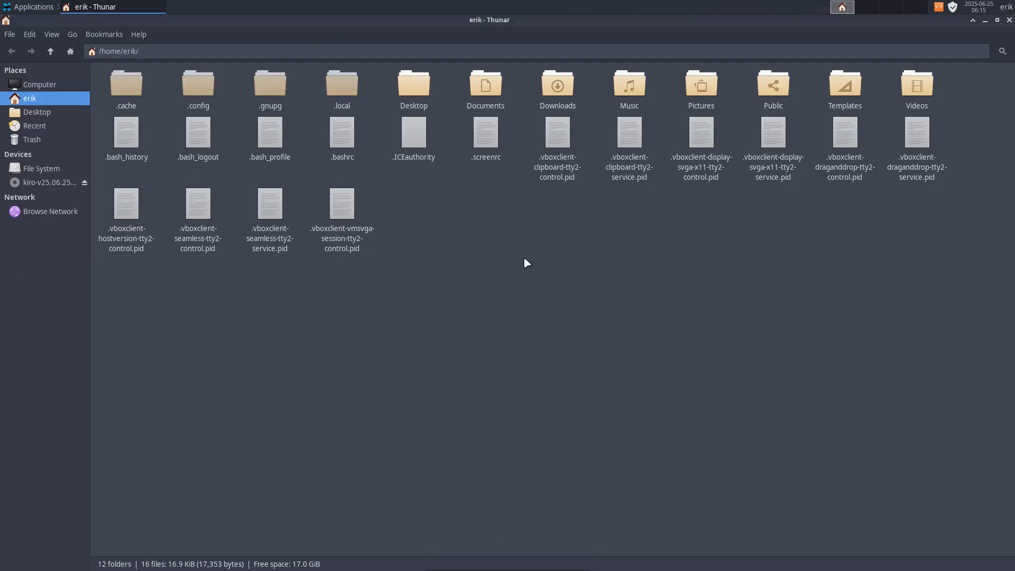
Try to open .bashrc with its default application, choosing the native theme for GitAhead, and close GitAhead.
{"action": "left_click", "coordinate": [342, 138]}
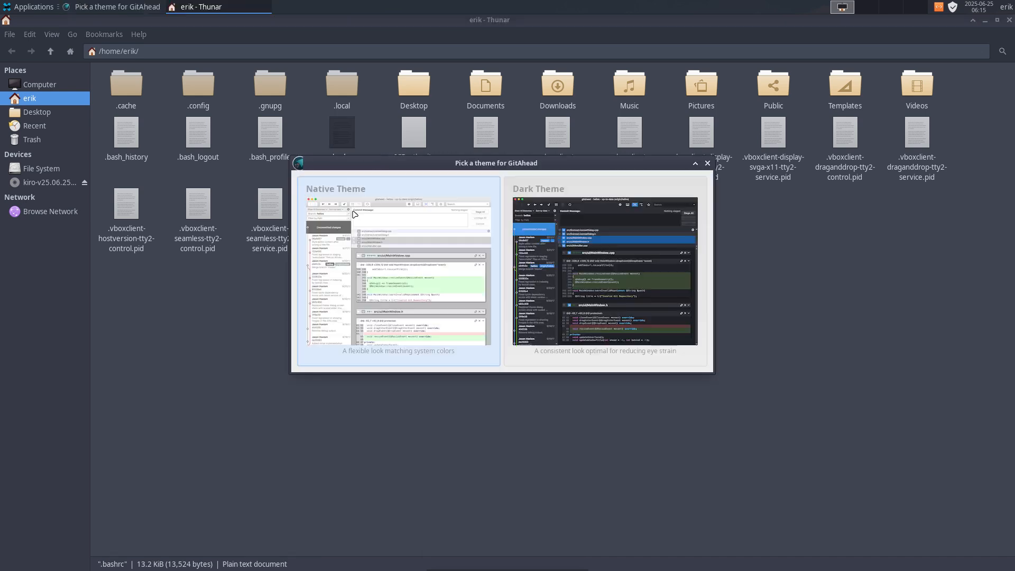
{"action": "left_click", "coordinate": [397, 256]}
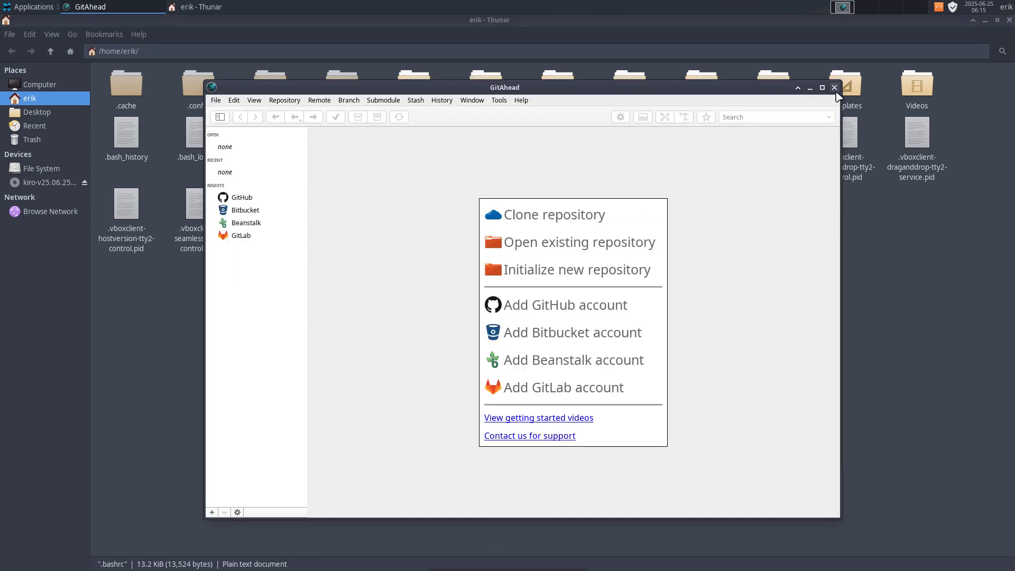
{"action": "left_click", "coordinate": [834, 87]}
{"action": "left_click", "coordinate": [480, 344]}
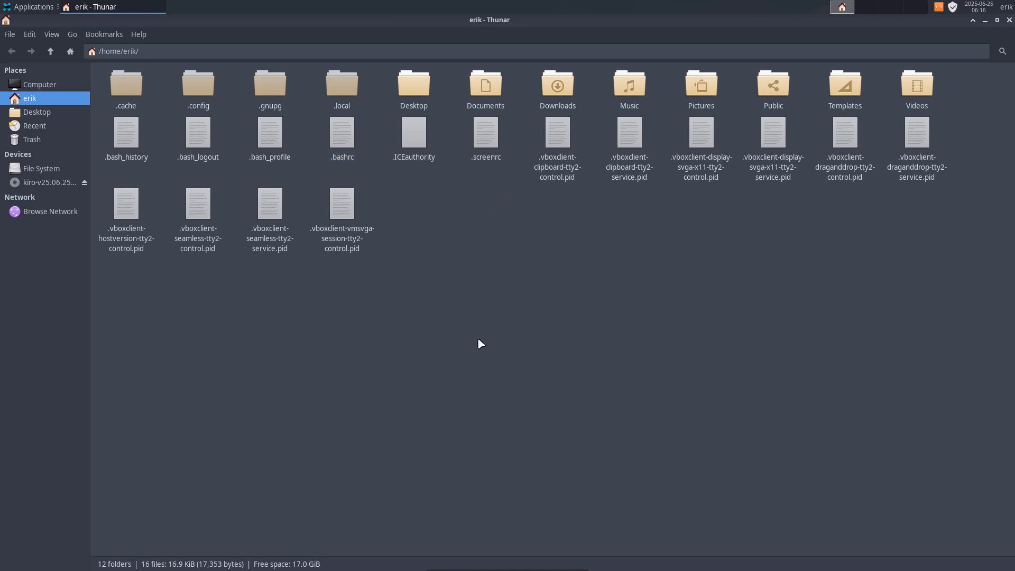
Run update in a new terminal with the sudo password, highlight the nemesis_repo entry and close the terminal.
{"action": "key", "text": "ctrl+alt+t"}
{"action": "type", "text": "pdate"}
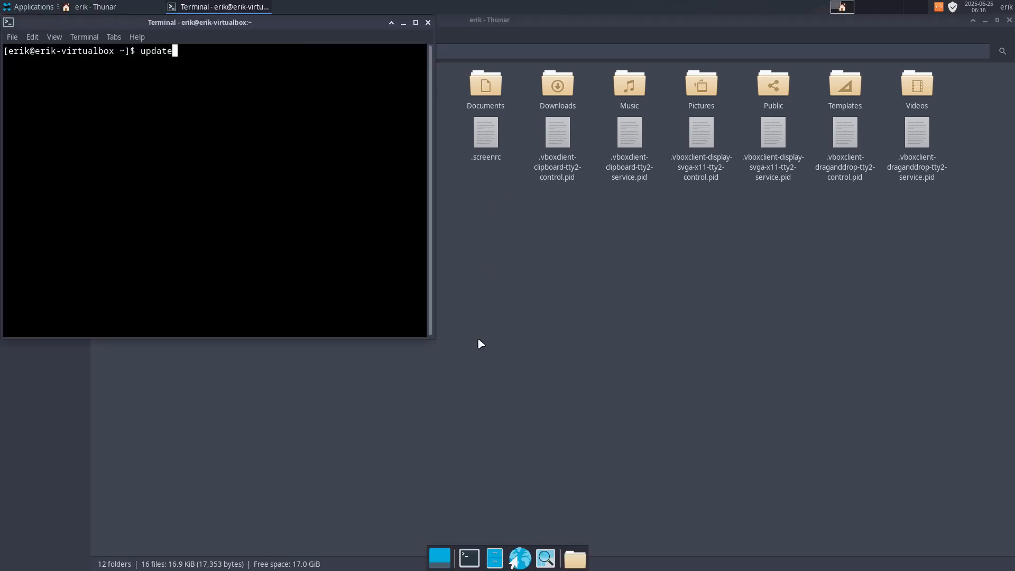
{"action": "key", "text": "Return"}
{"action": "key", "text": "Return"}
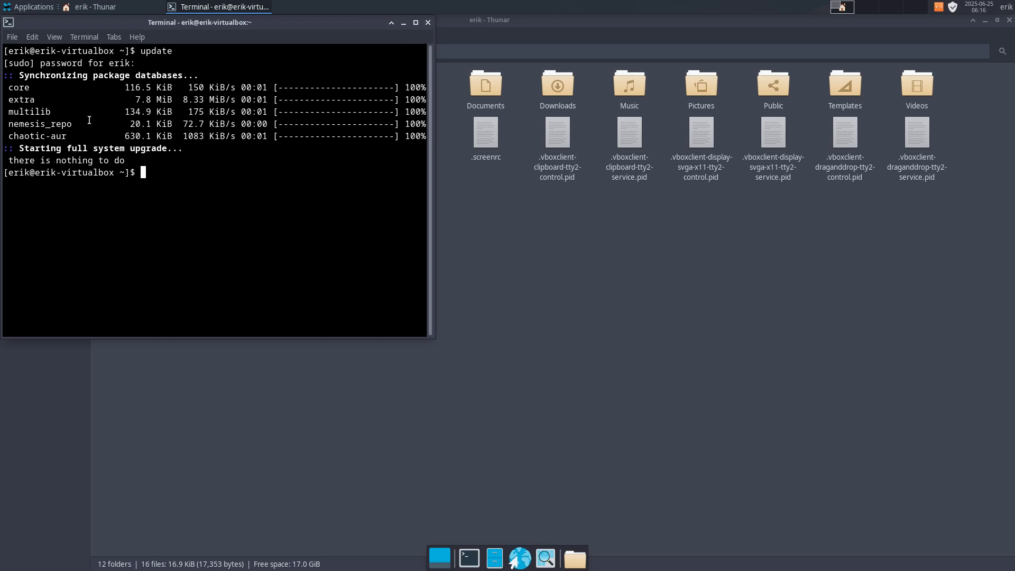
{"action": "left_click_drag", "start_coordinate": [89, 120], "coordinate": [7, 124]}
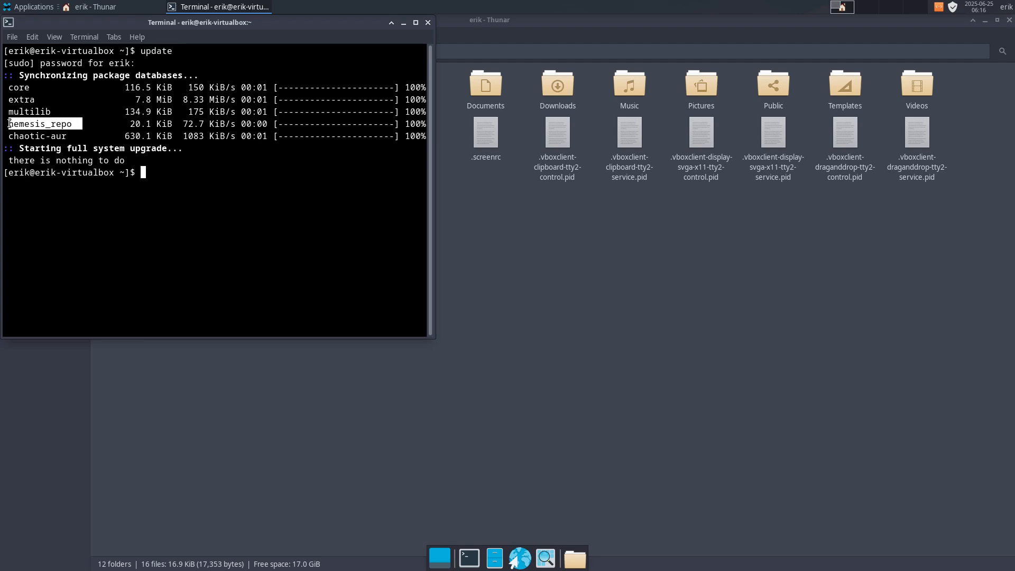
{"action": "left_click", "coordinate": [429, 22]}
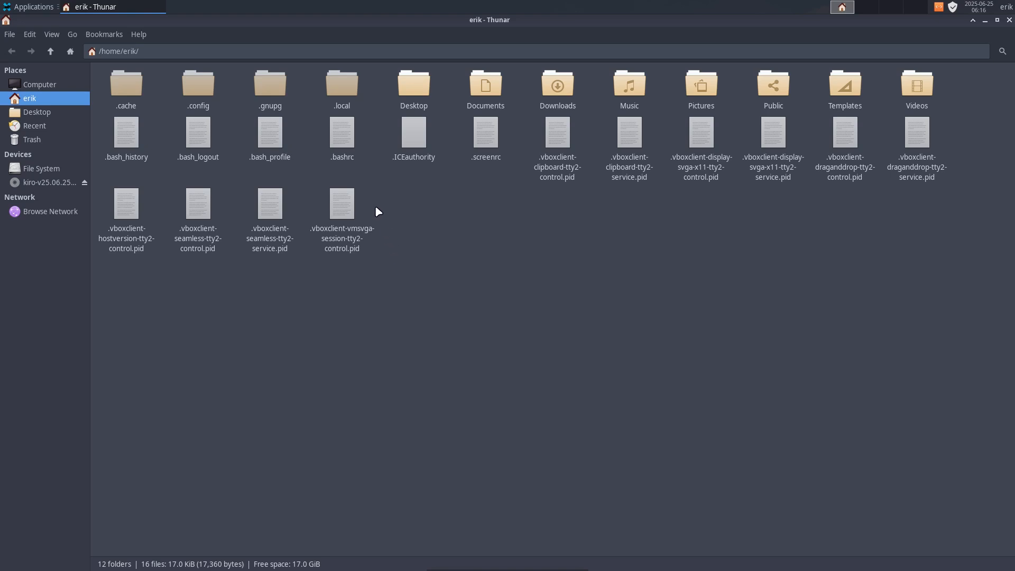
Open the .bashrc file from the home folder with Sublime Text instead of the default application.
{"action": "right_click", "coordinate": [355, 141]}
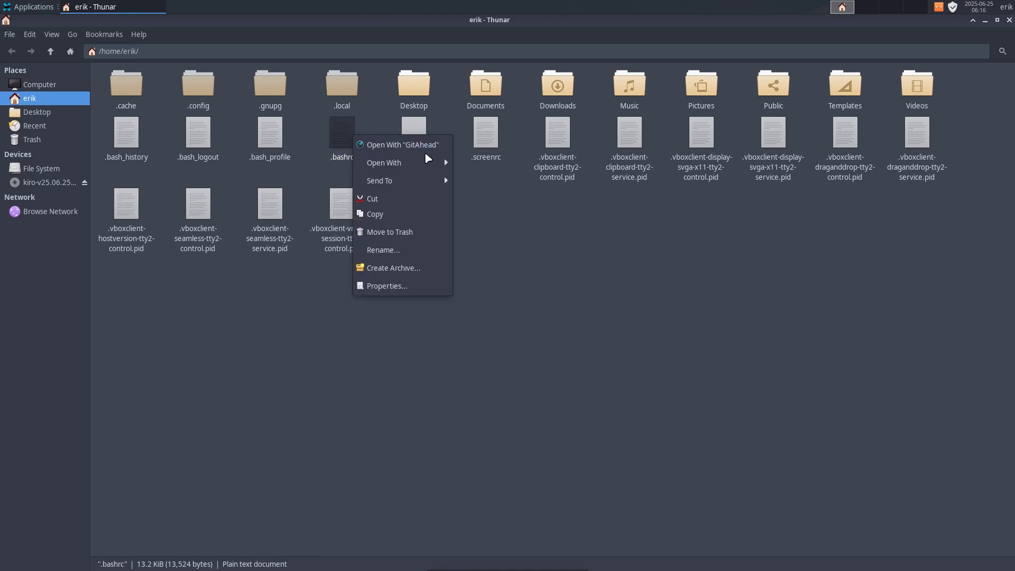
{"action": "mouse_move", "coordinate": [423, 162]}
{"action": "left_click", "coordinate": [500, 211]}
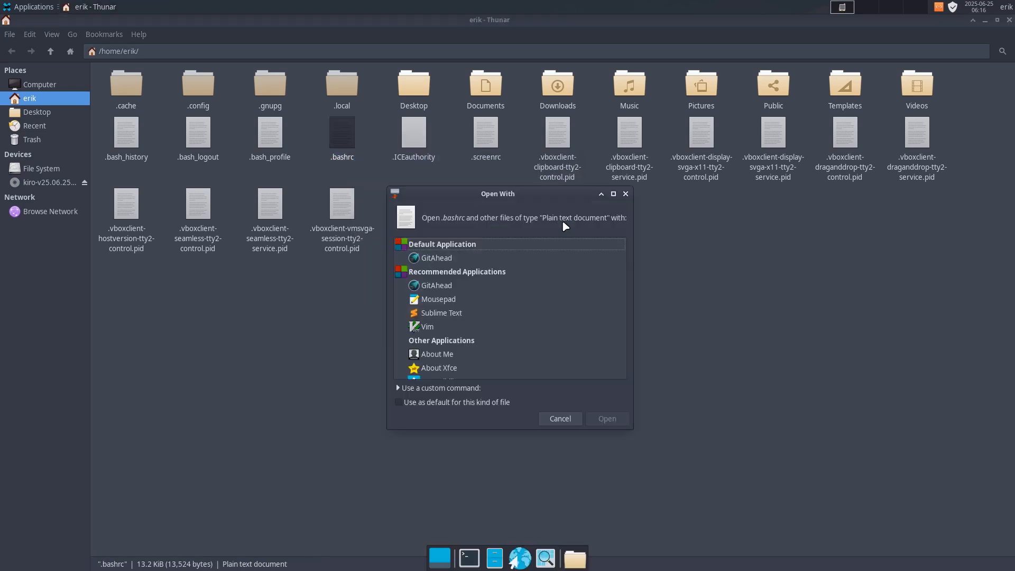
{"action": "type", "text": "subl"}
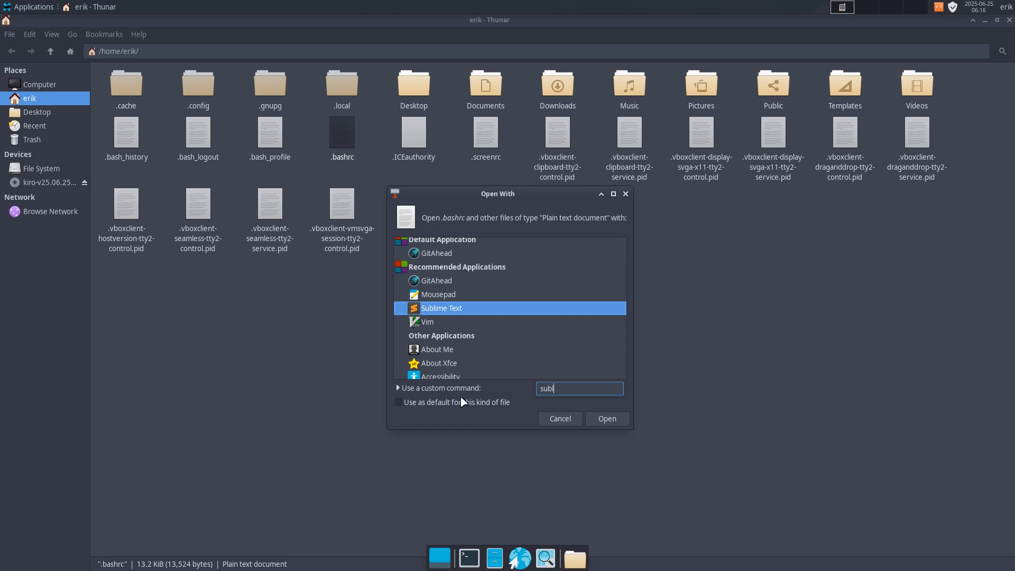
{"action": "left_click", "coordinate": [598, 418]}
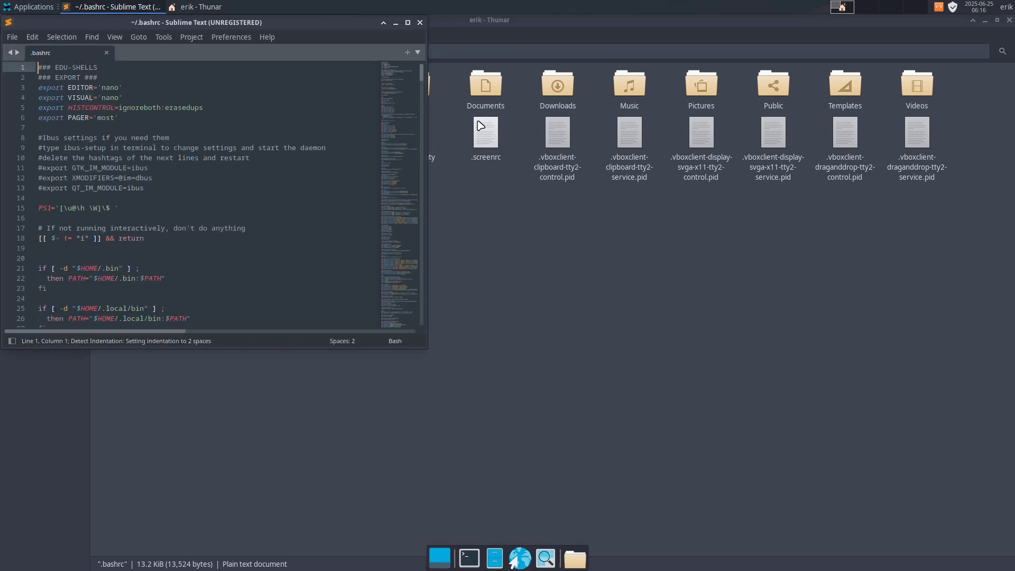
Review the .bashrc file from the EDU-SHELLS header to its end in a maximized editor, and close the editor.
{"action": "double_click", "coordinate": [349, 23]}
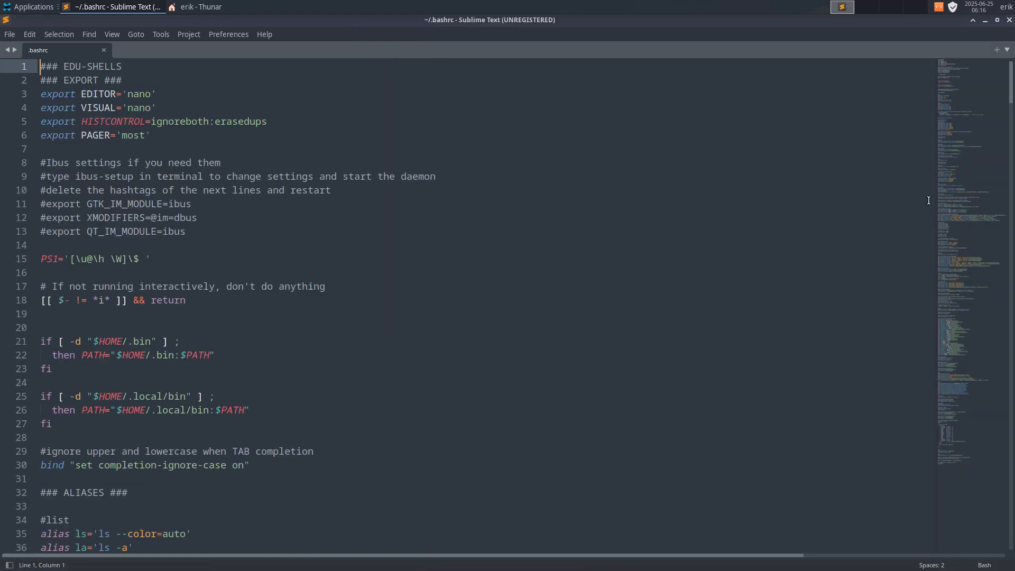
{"action": "scroll", "coordinate": [963, 100], "scroll_direction": "down", "scroll_amount": 1}
{"action": "left_click_drag", "start_coordinate": [964, 102], "coordinate": [970, 456]}
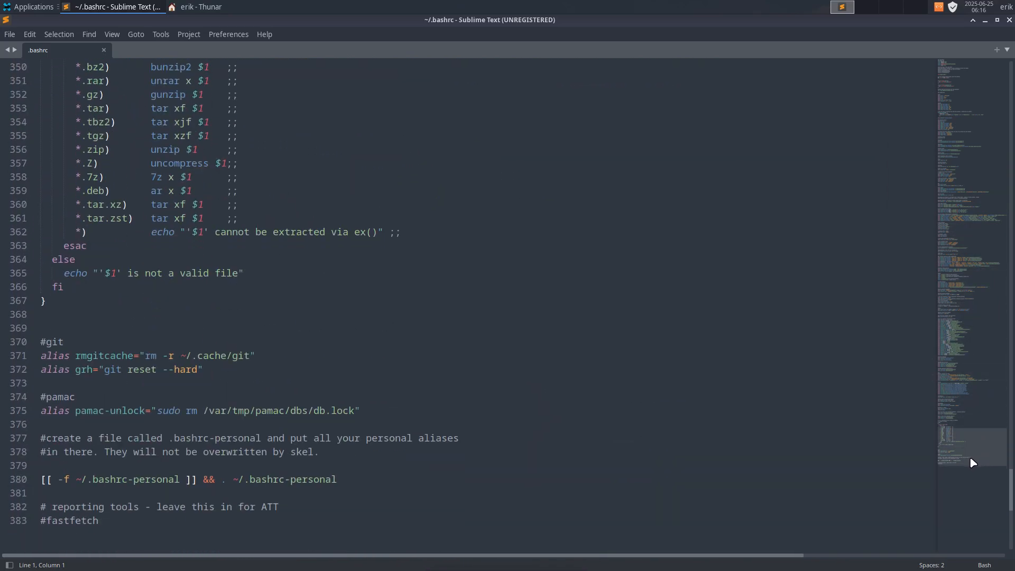
{"action": "left_click", "coordinate": [1009, 20]}
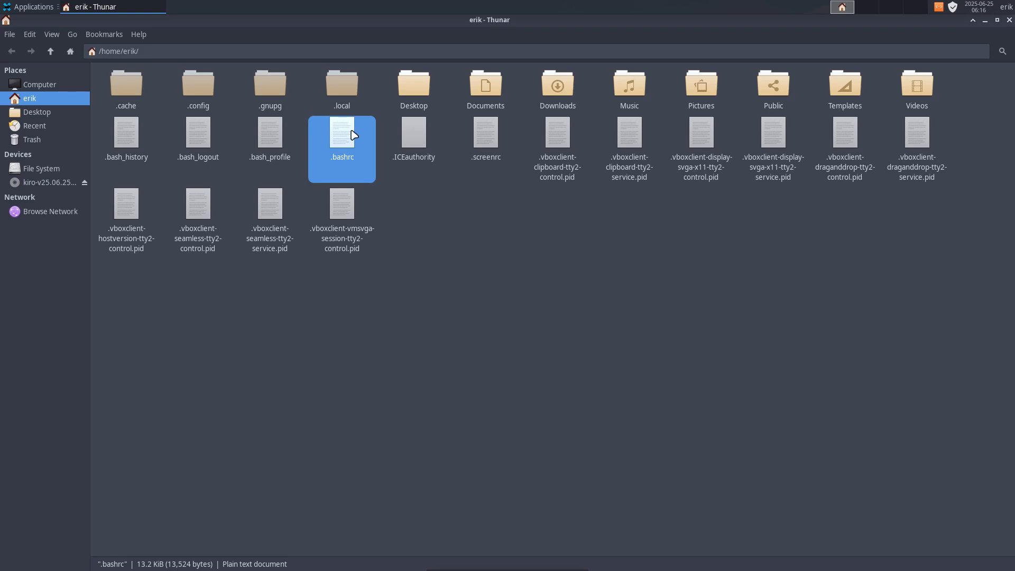
Check the contents of the hidden .gnupg folder, return to the home folder and open .config.
{"action": "double_click", "coordinate": [271, 87]}
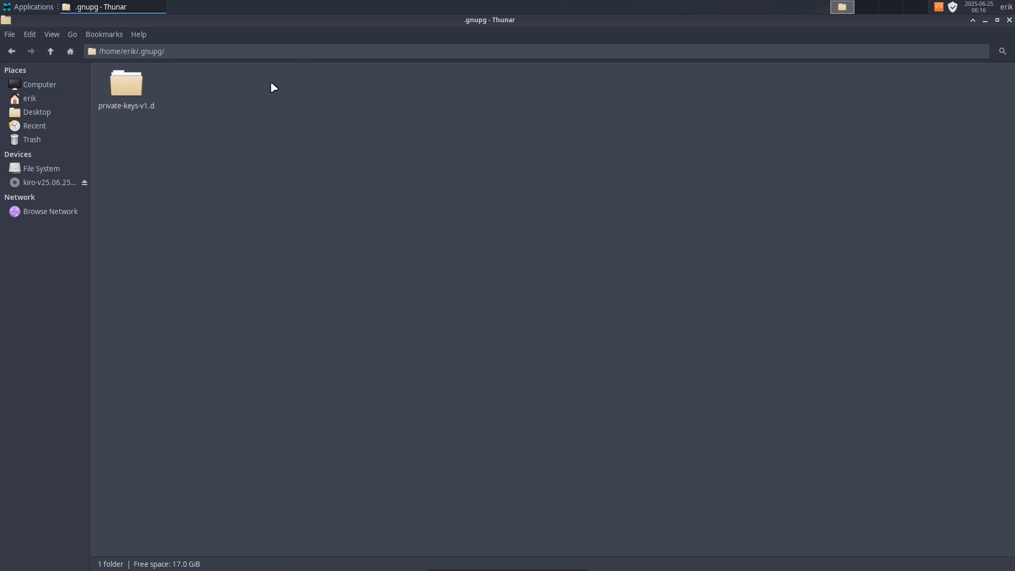
{"action": "left_click", "coordinate": [53, 55]}
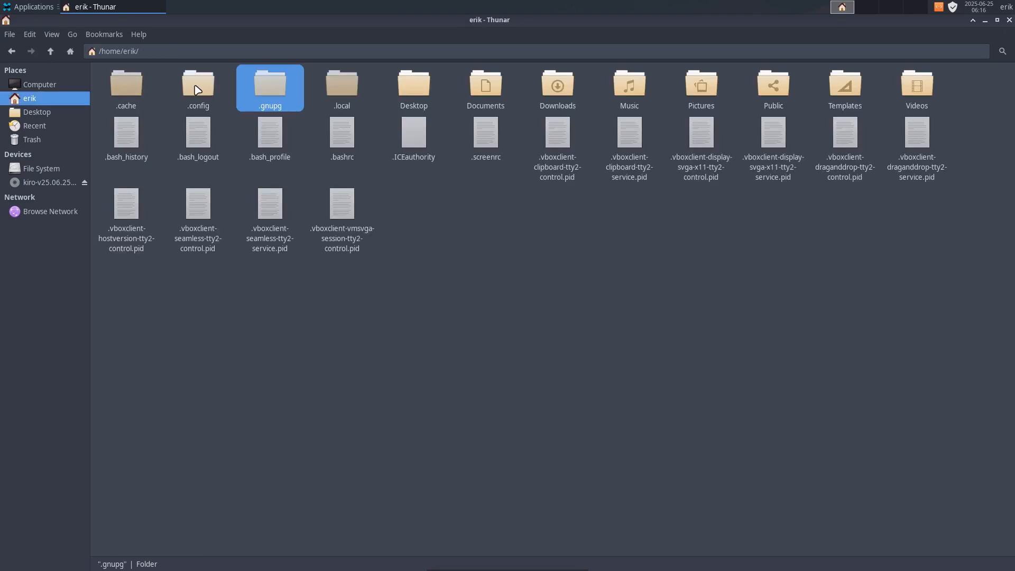
{"action": "double_click", "coordinate": [198, 84]}
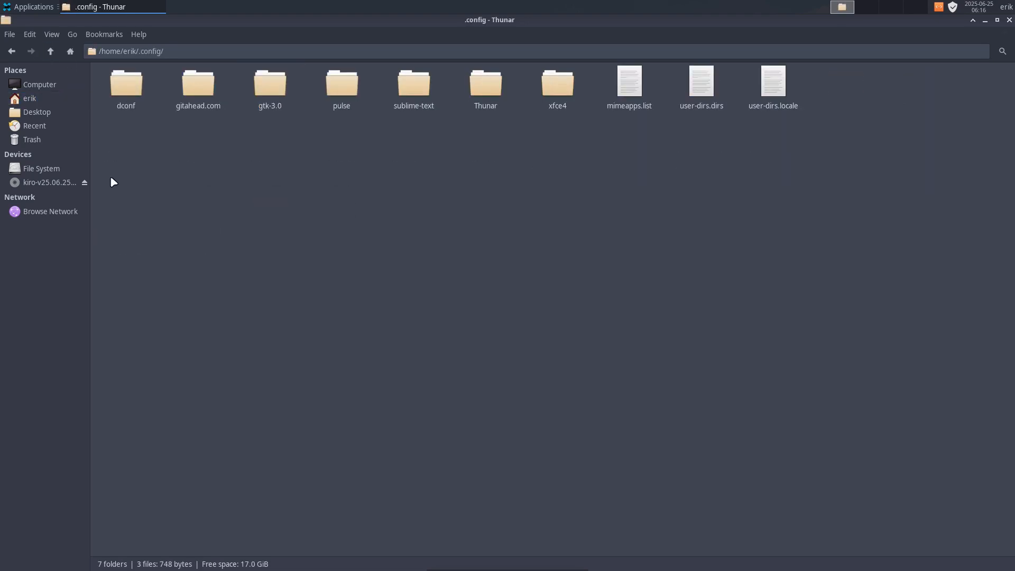
Examine the items in .config one by one, from dconf and gitahead.com to xfce4 and mimeapps.list.
{"action": "left_click", "coordinate": [125, 85]}
{"action": "left_click", "coordinate": [199, 86]}
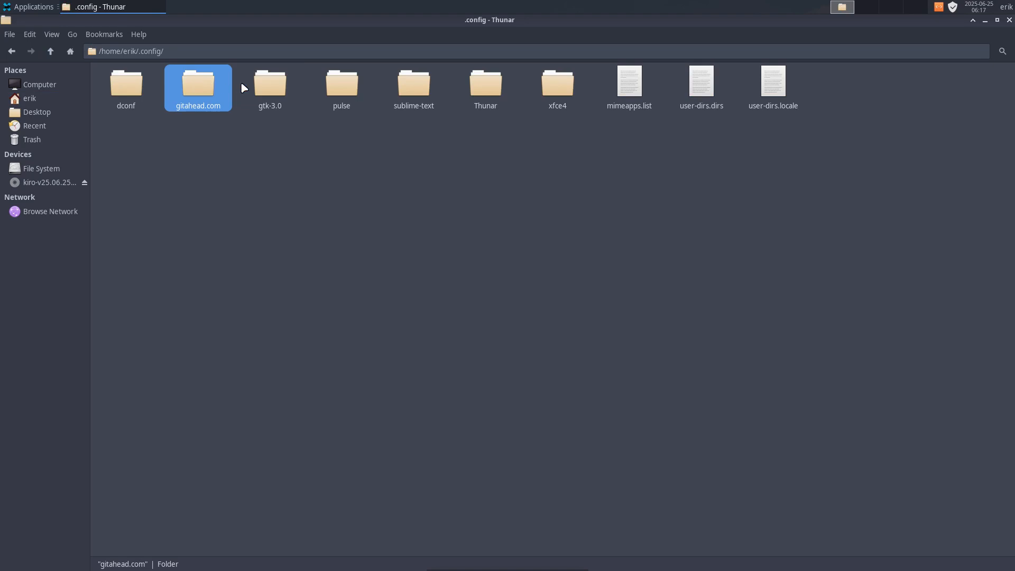
{"action": "left_click", "coordinate": [272, 87]}
{"action": "left_click", "coordinate": [346, 90]}
{"action": "left_click", "coordinate": [407, 88]}
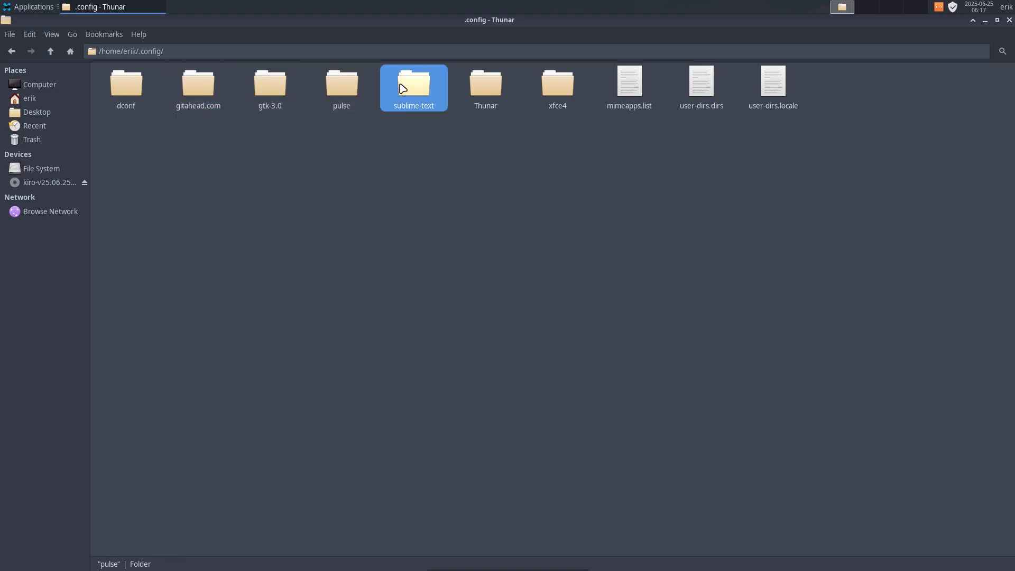
{"action": "left_click", "coordinate": [483, 87]}
{"action": "left_click", "coordinate": [557, 90]}
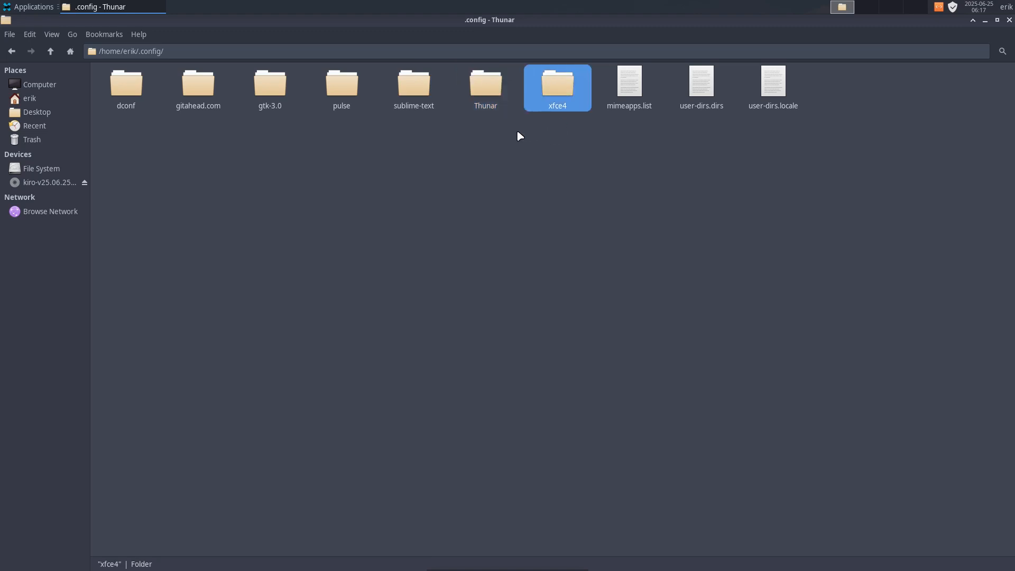
{"action": "left_click_drag", "start_coordinate": [491, 132], "coordinate": [609, 90]}
{"action": "left_click", "coordinate": [631, 90], "text": "ctrl"}
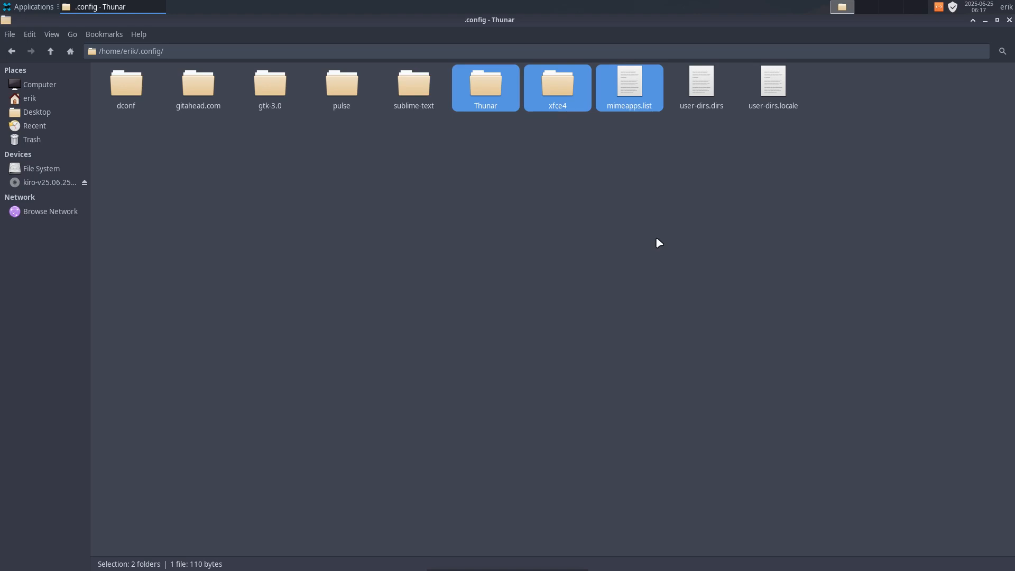
Examine user-dirs.dirs, mimeapps.list and the xfce4 folder in .config, and restore the maximized file manager to a smaller window.
{"action": "left_click", "coordinate": [701, 84]}
{"action": "left_click", "coordinate": [655, 155]}
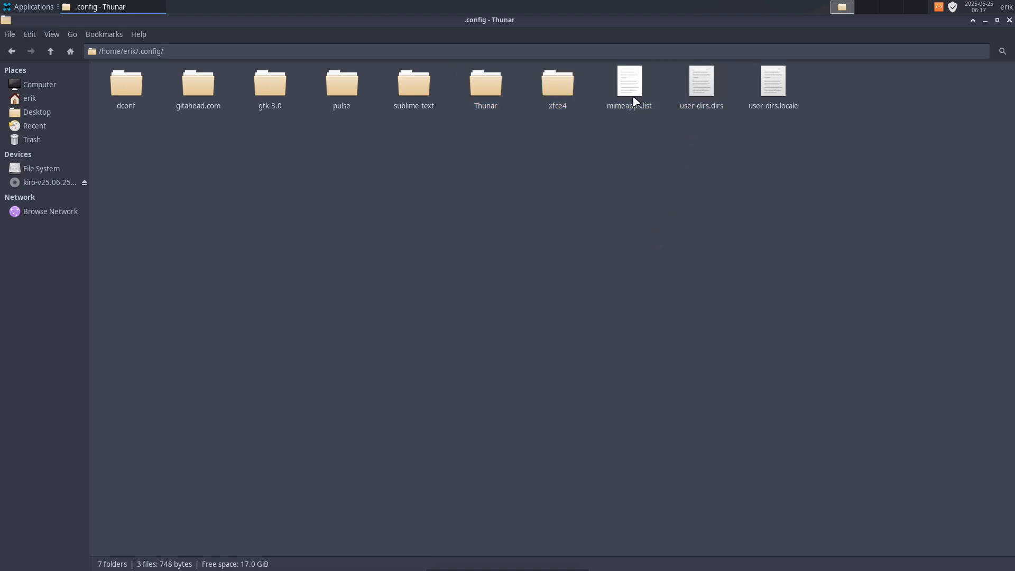
{"action": "left_click", "coordinate": [630, 86]}
{"action": "left_click", "coordinate": [545, 86]}
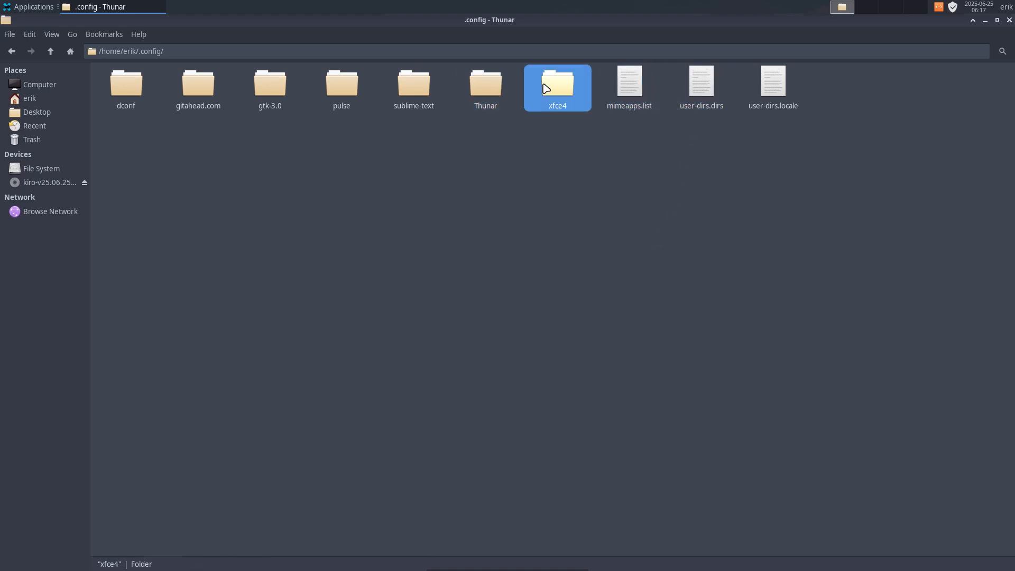
{"action": "left_click_drag", "start_coordinate": [529, 27], "coordinate": [450, 99]}
Open the Appearance settings, move the window aside, and switch the style to Adwaita and back to Arc-Dark.
{"action": "left_click", "coordinate": [31, 7]}
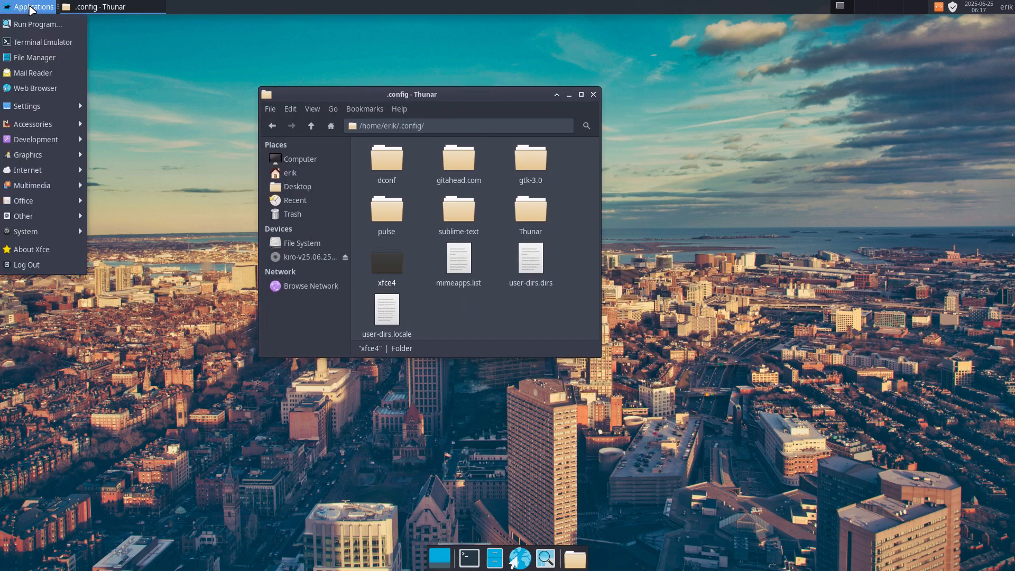
{"action": "mouse_move", "coordinate": [50, 121]}
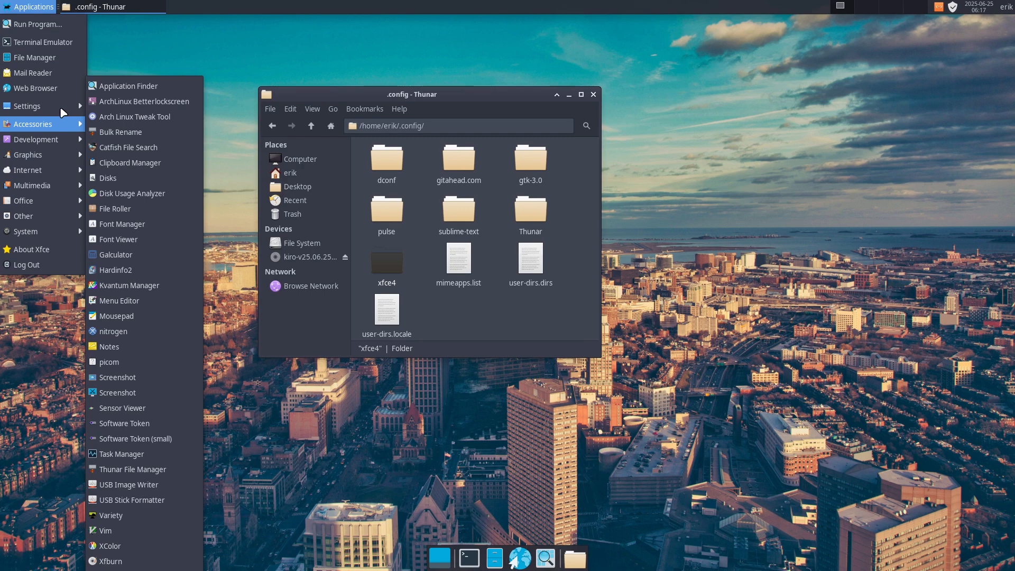
{"action": "left_click", "coordinate": [127, 38]}
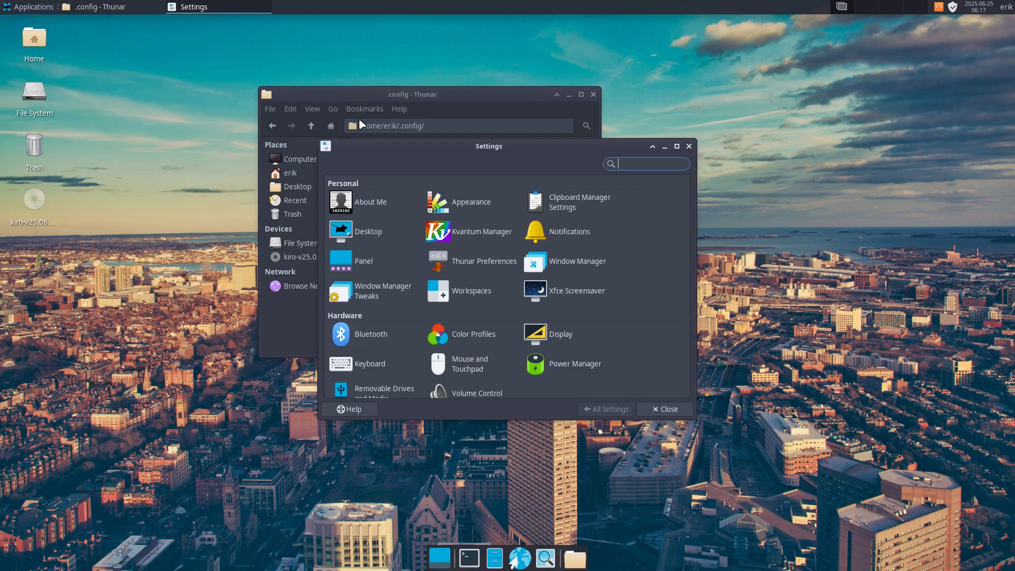
{"action": "left_click", "coordinate": [484, 212]}
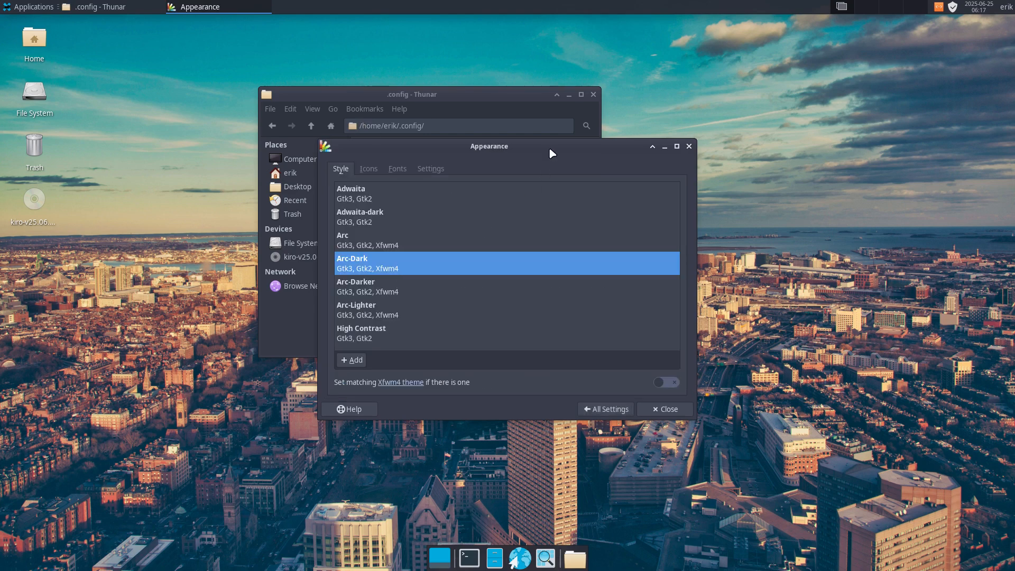
{"action": "left_click_drag", "start_coordinate": [549, 147], "coordinate": [633, 138]}
{"action": "left_click", "coordinate": [490, 183]}
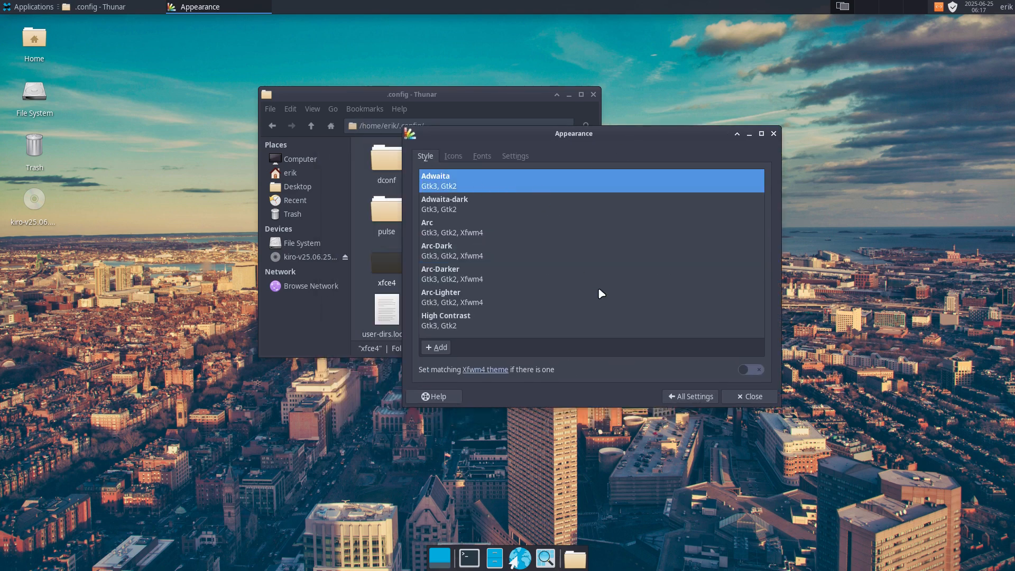
{"action": "left_click", "coordinate": [453, 254]}
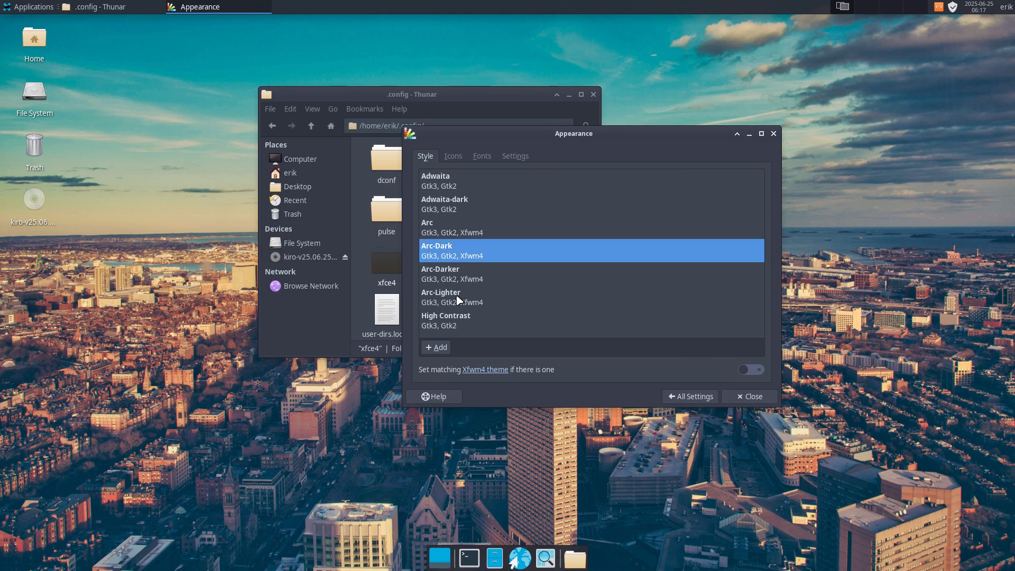
Try the neo-candy-icons and Numix icon themes, and set the desktop icon theme to Numix Circle.
{"action": "left_click", "coordinate": [453, 156]}
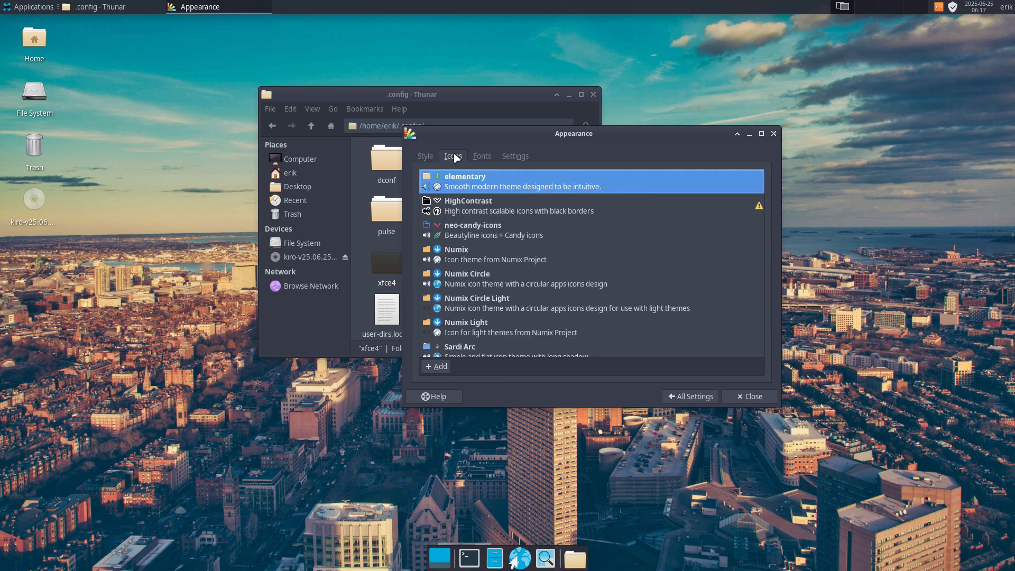
{"action": "scroll", "coordinate": [522, 230], "scroll_direction": "down", "scroll_amount": 2}
{"action": "scroll", "coordinate": [522, 231], "scroll_direction": "up", "scroll_amount": 2}
{"action": "left_click", "coordinate": [479, 228]}
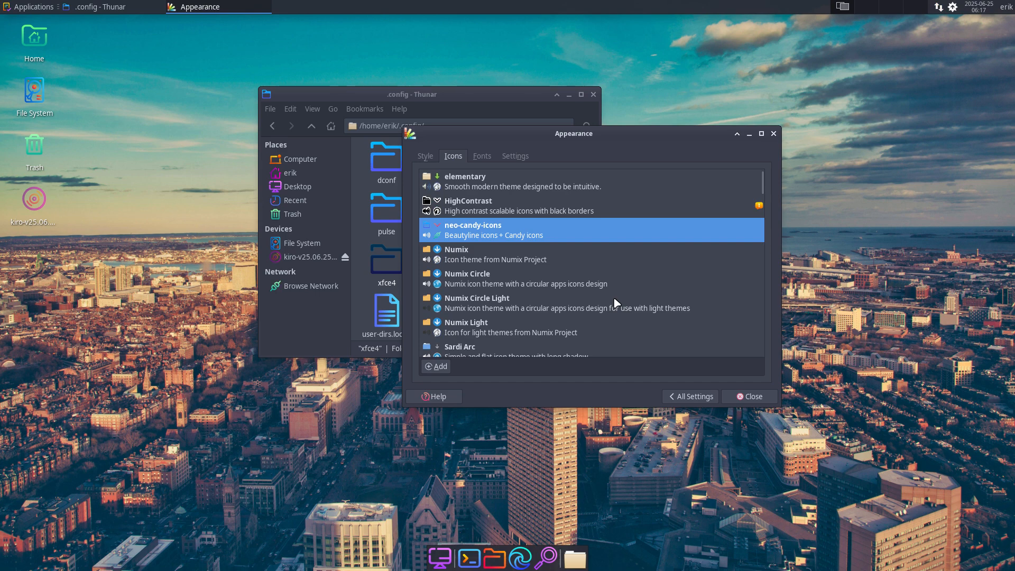
{"action": "left_click", "coordinate": [547, 260]}
{"action": "left_click", "coordinate": [548, 278]}
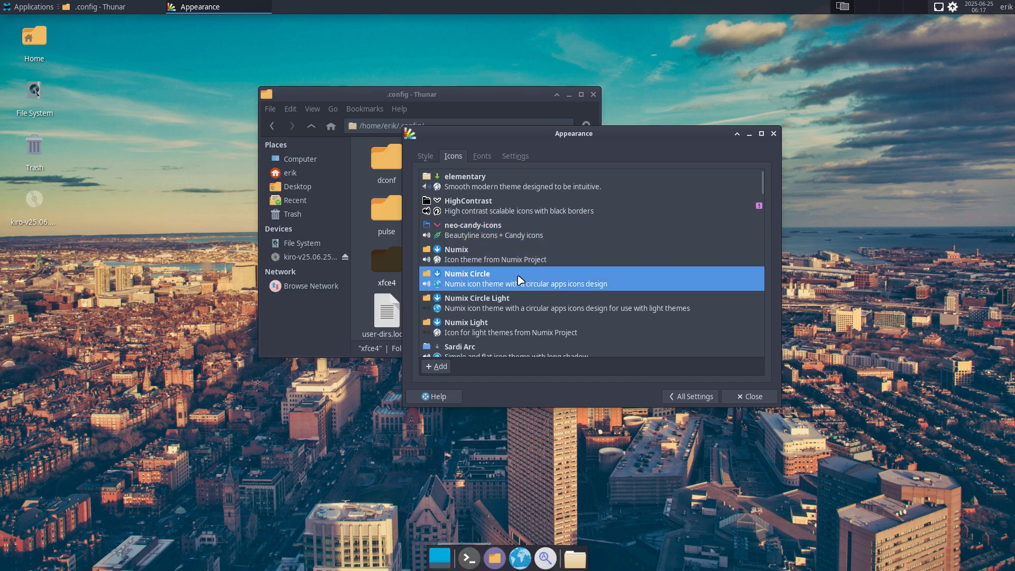
Check the icons in the applications menu, and close the Appearance settings and the .config file manager window.
{"action": "left_click", "coordinate": [33, 8]}
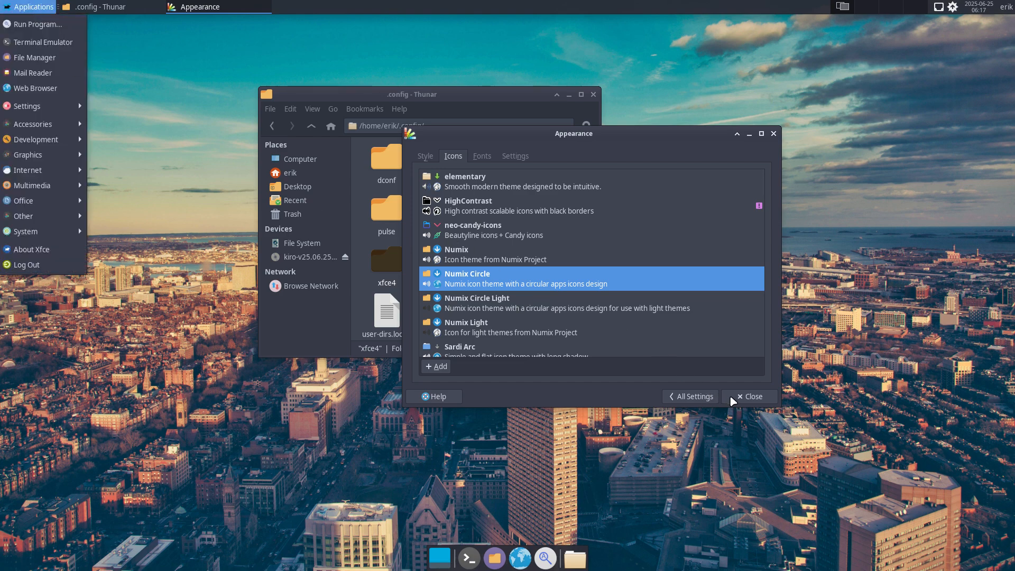
{"action": "left_click", "coordinate": [749, 397]}
{"action": "left_click", "coordinate": [749, 396]}
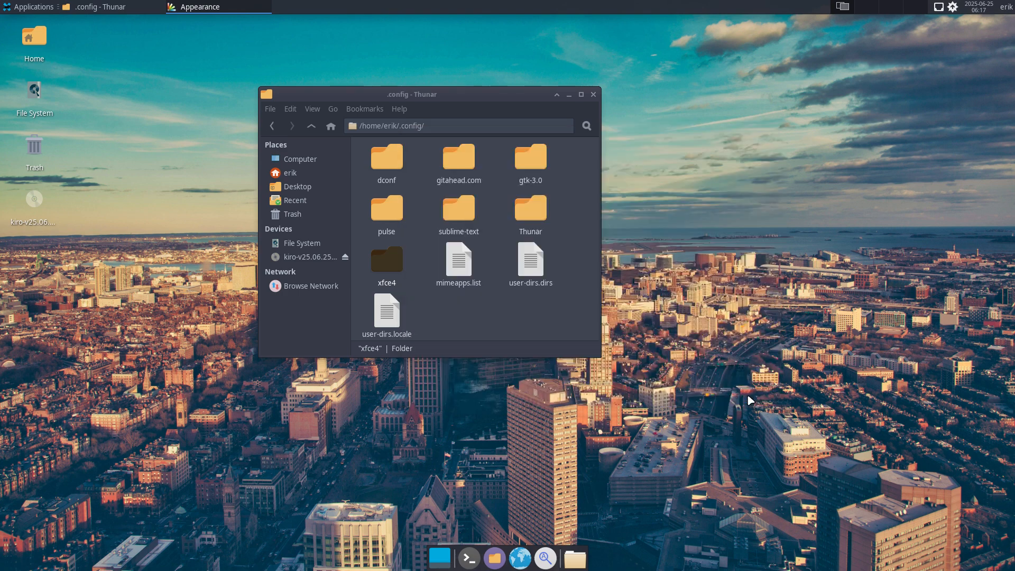
{"action": "left_click", "coordinate": [593, 94]}
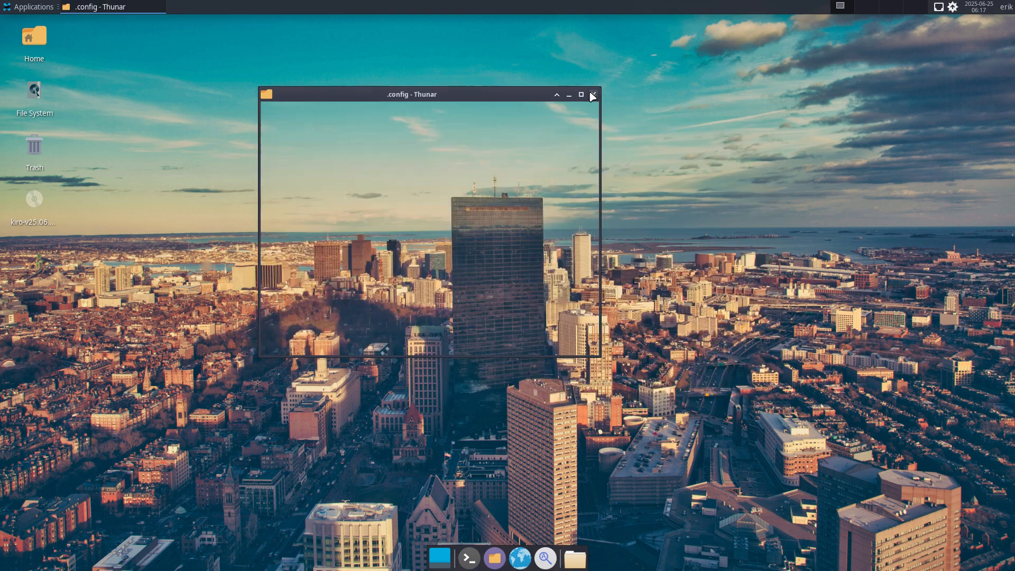
Open the desktop background settings and browse for another wallpaper folder in /usr/share/backgrounds.
{"action": "right_click", "coordinate": [394, 210]}
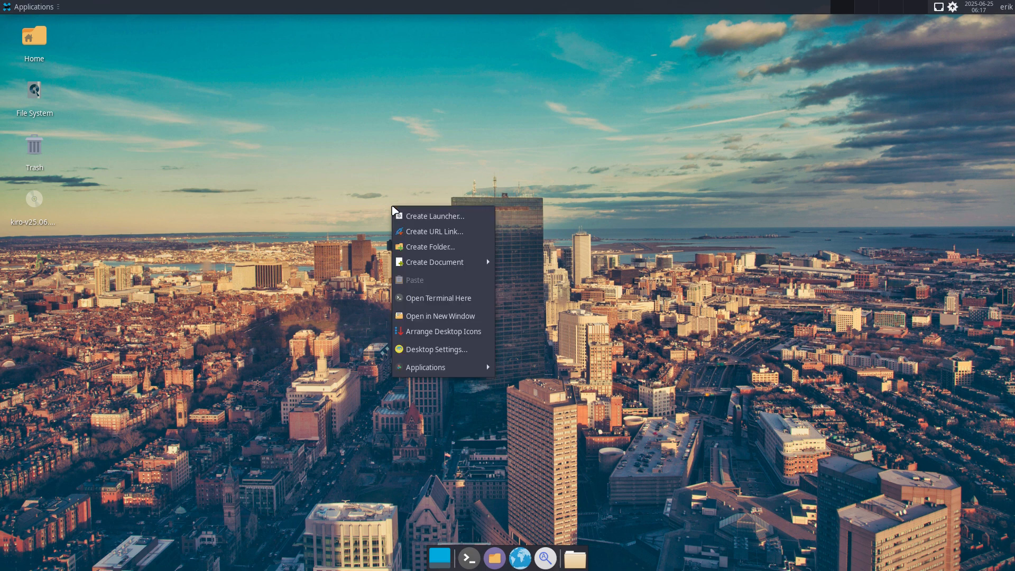
{"action": "left_click", "coordinate": [437, 349]}
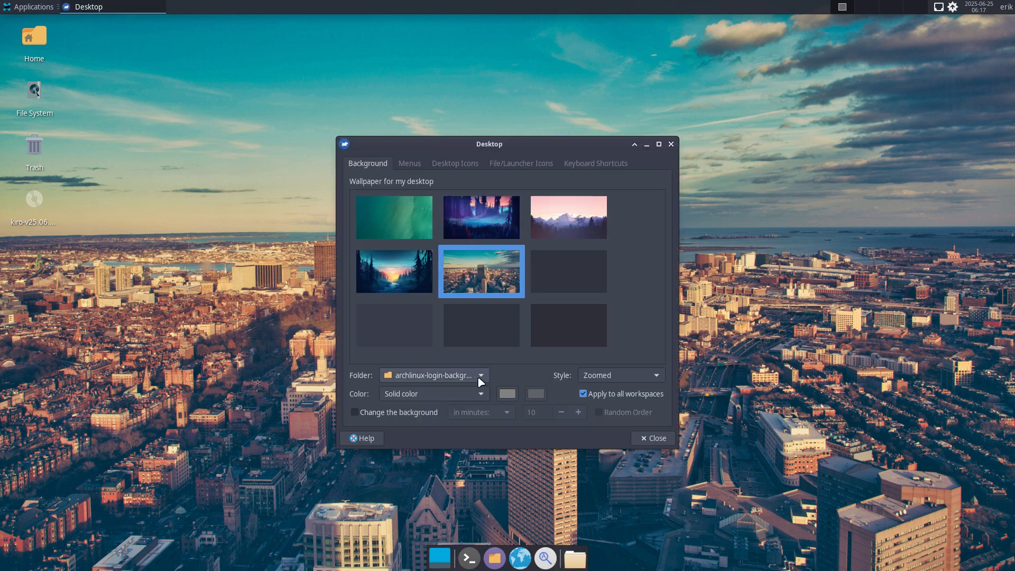
{"action": "left_click", "coordinate": [478, 376]}
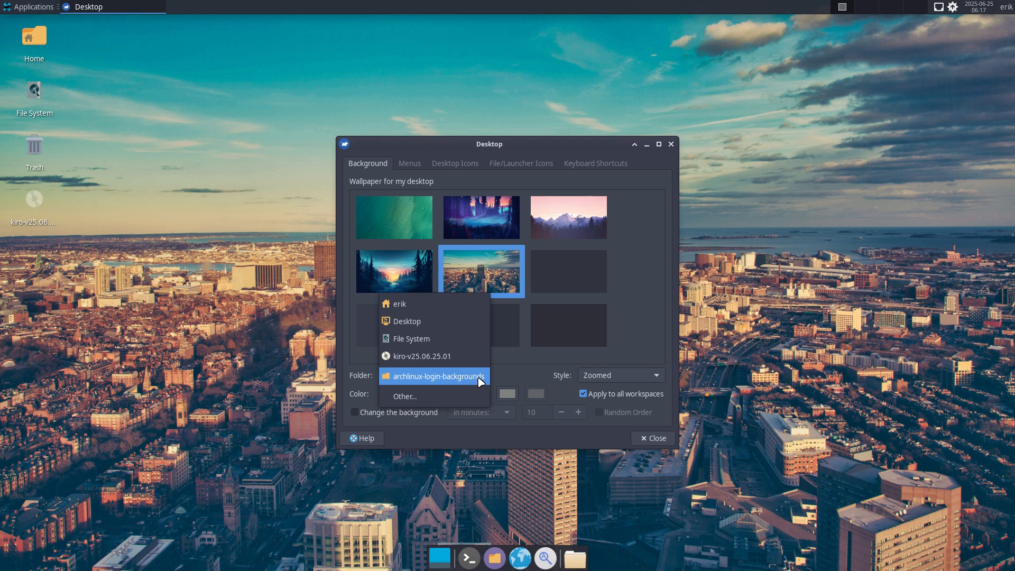
{"action": "left_click", "coordinate": [453, 398]}
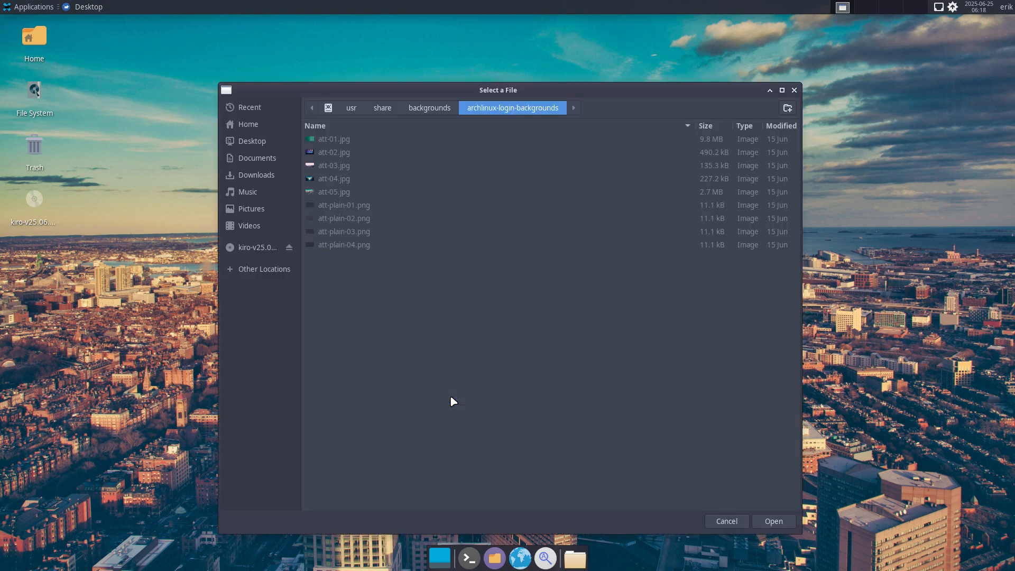
{"action": "left_click", "coordinate": [430, 110]}
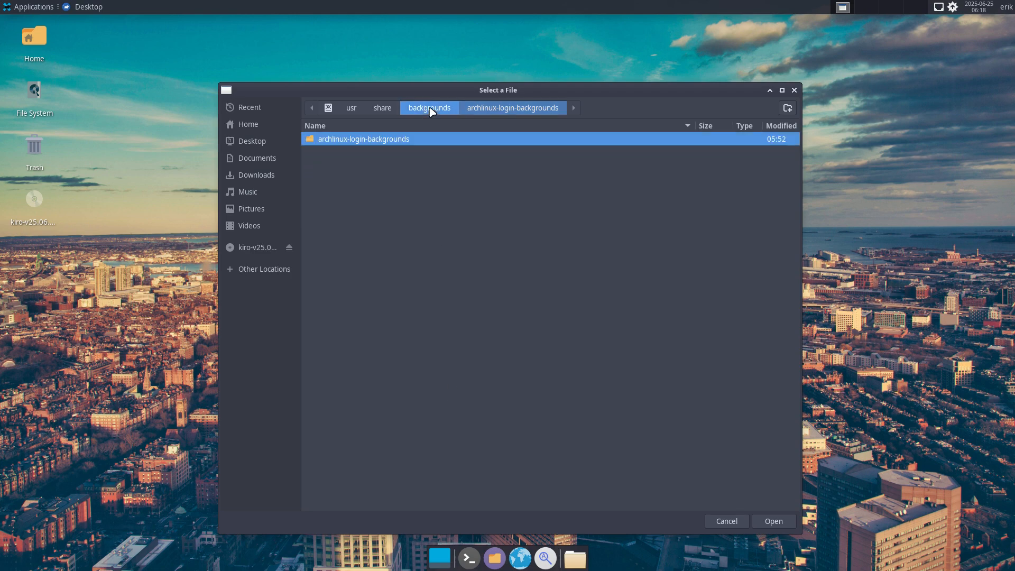
Install the wallpaper package in a new terminal with sudo pacman -S xfce4-artwork, entering the sudo password and accepting the installation.
{"action": "left_click", "coordinate": [155, 323]}
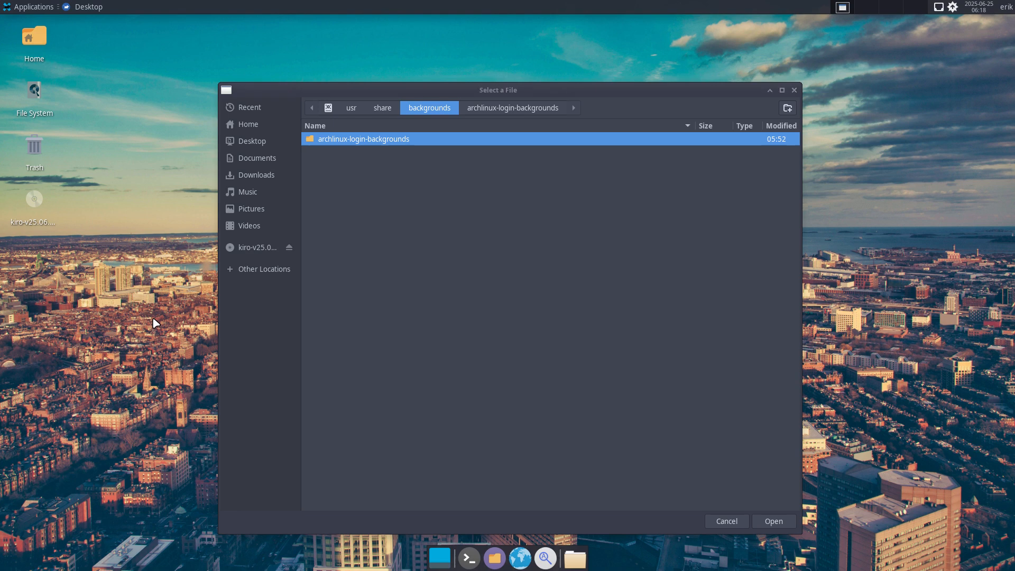
{"action": "key", "text": "ctrl+alt+t"}
{"action": "type", "text": "sudo"}
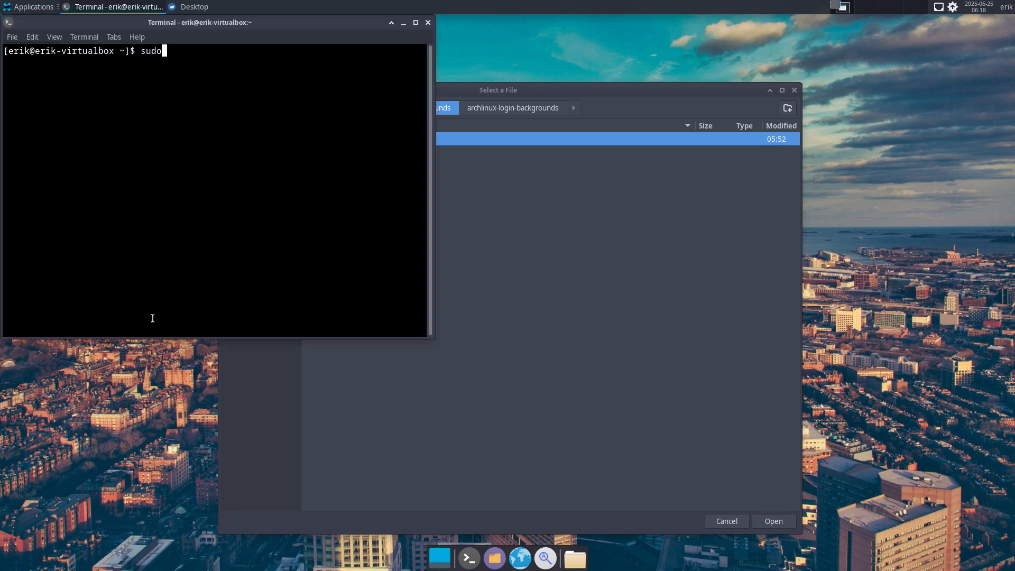
{"action": "type", "text": " pacman -S xfce4-artwork"}
{"action": "key", "text": "Return"}
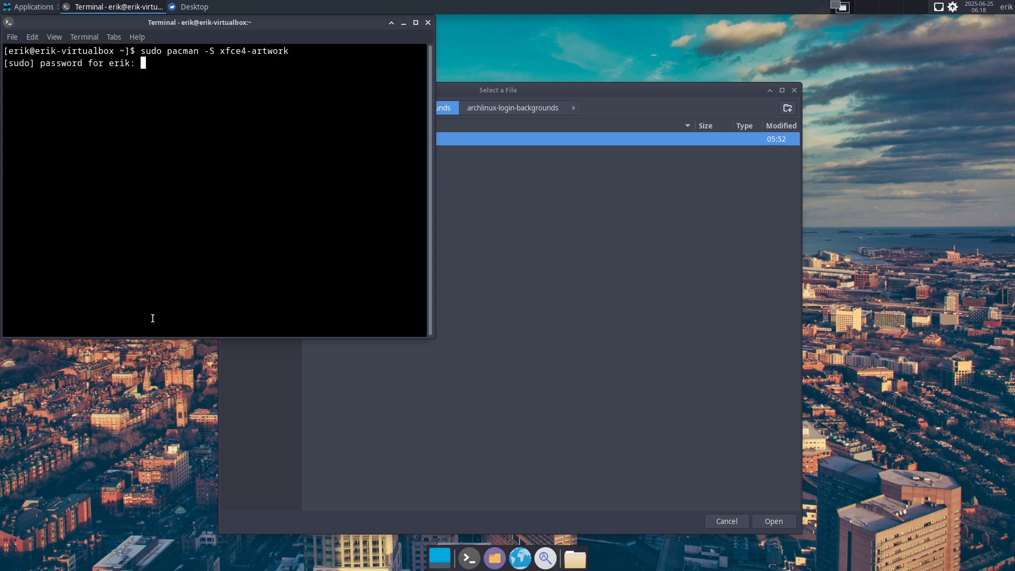
{"action": "key", "text": "Return"}
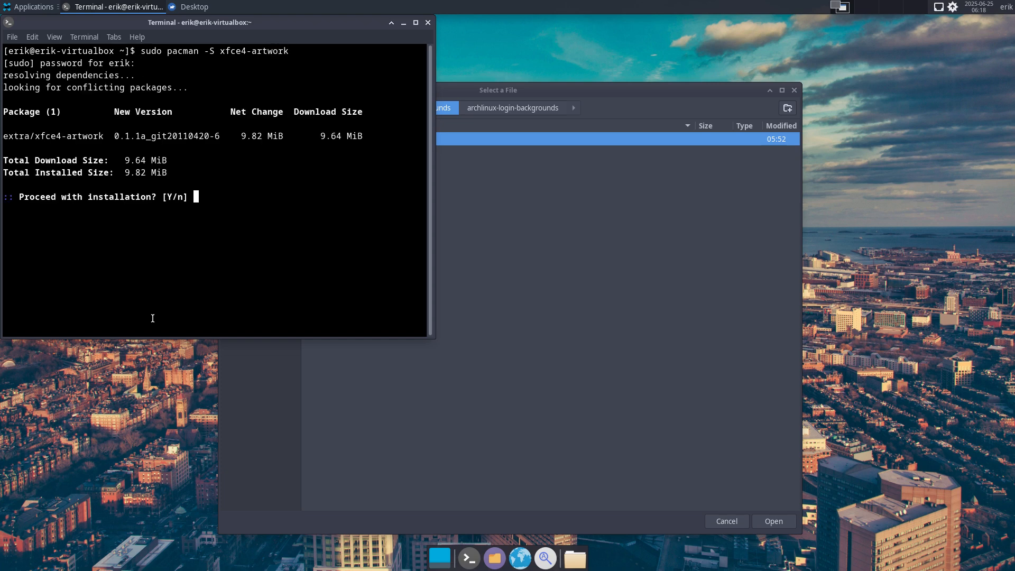
{"action": "key", "text": "Return"}
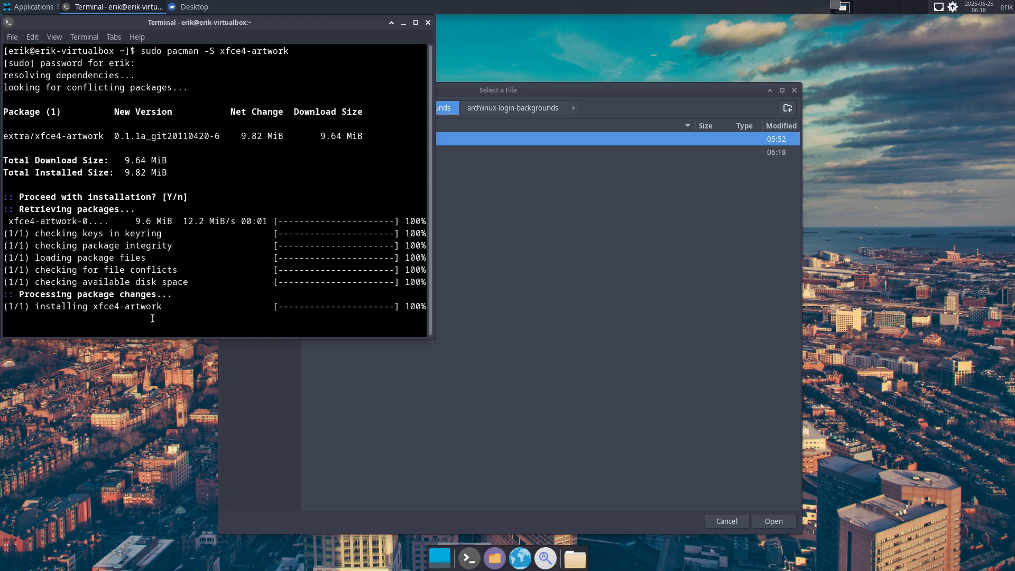
Choose the xfce folder in /usr/share/backgrounds as the wallpaper folder.
{"action": "left_click", "coordinate": [572, 291]}
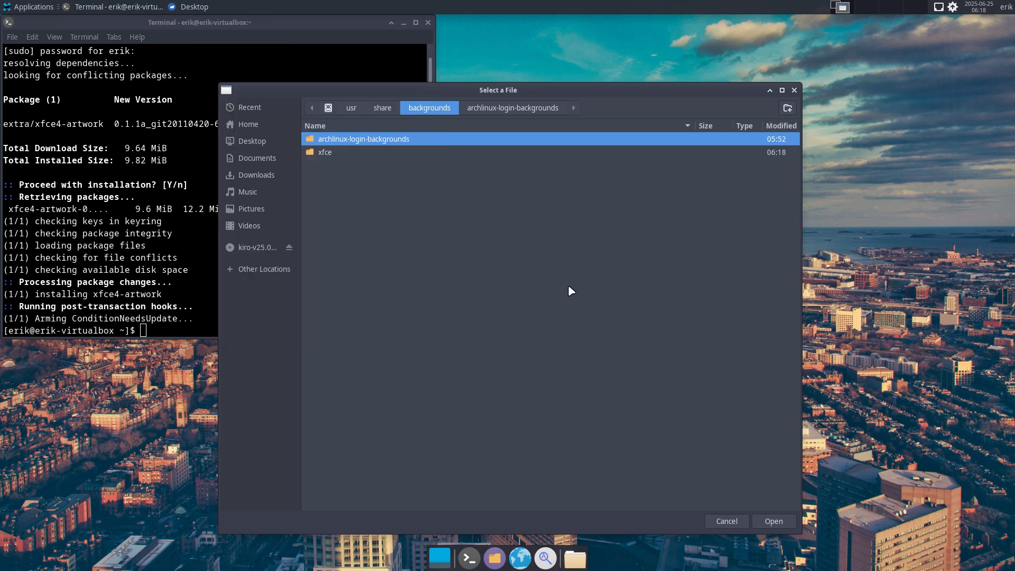
{"action": "left_click", "coordinate": [370, 157]}
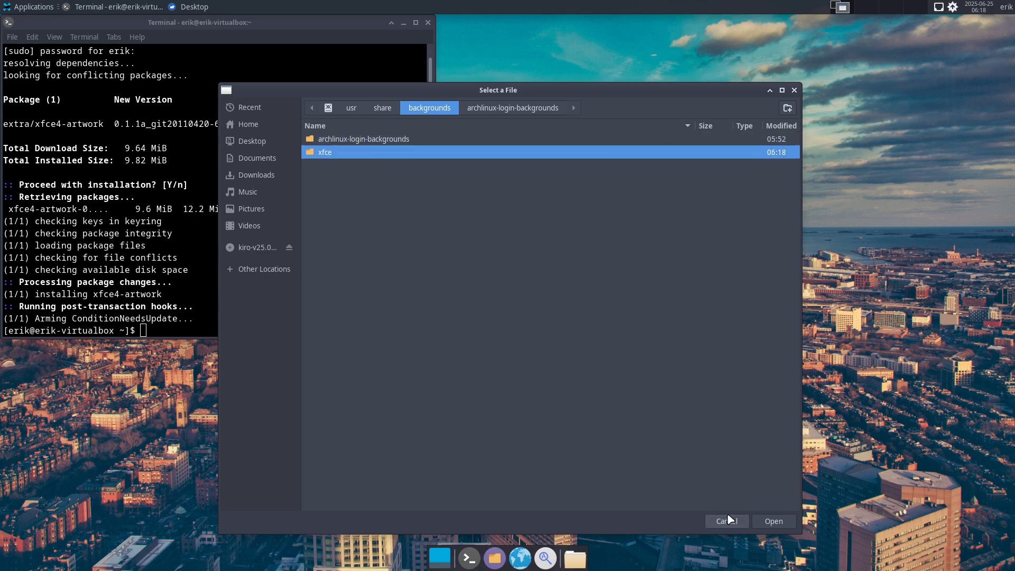
{"action": "left_click", "coordinate": [772, 521]}
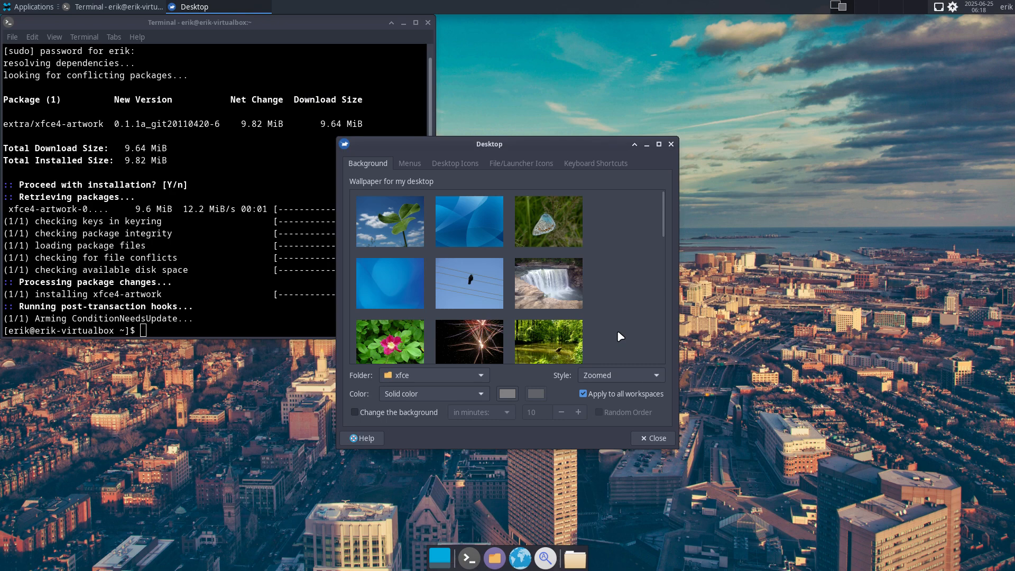
Set the blue wallpaper with the black floating-island silhouette as background, and close the desktop settings and the terminal.
{"action": "scroll", "coordinate": [624, 288], "scroll_direction": "down", "scroll_amount": 2}
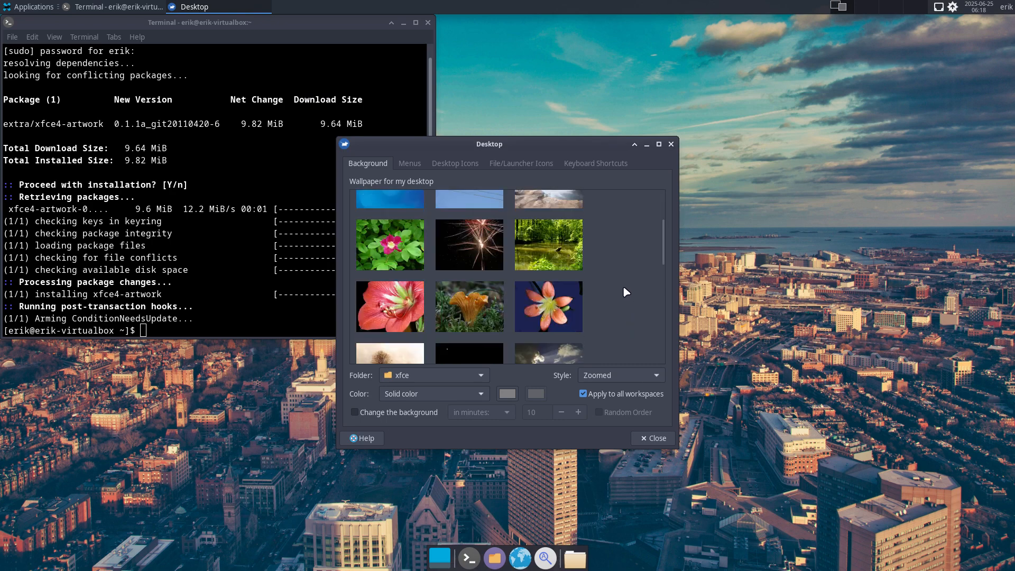
{"action": "scroll", "coordinate": [624, 289], "scroll_direction": "down", "scroll_amount": 5}
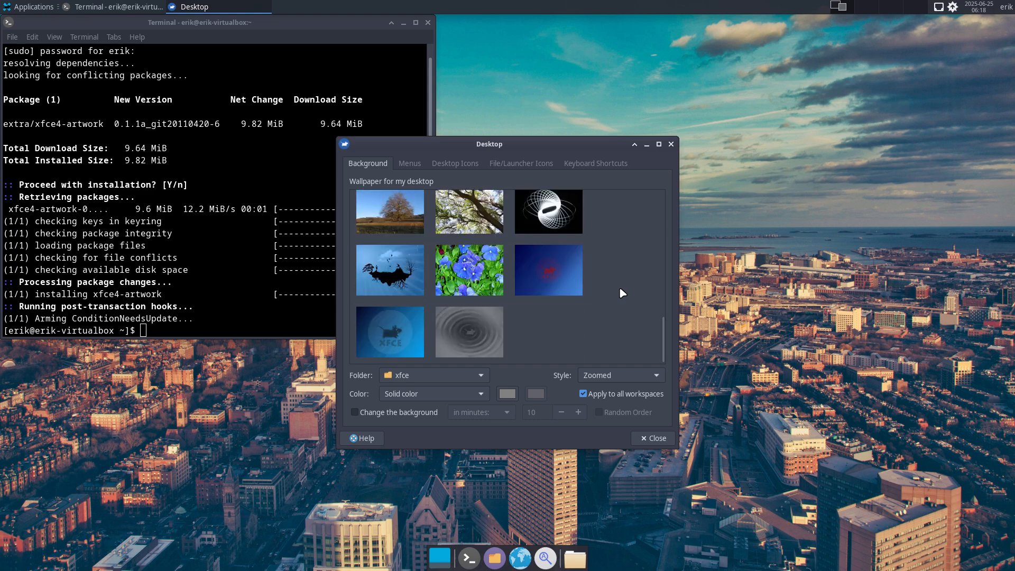
{"action": "left_click", "coordinate": [389, 268]}
{"action": "left_click", "coordinate": [655, 438]}
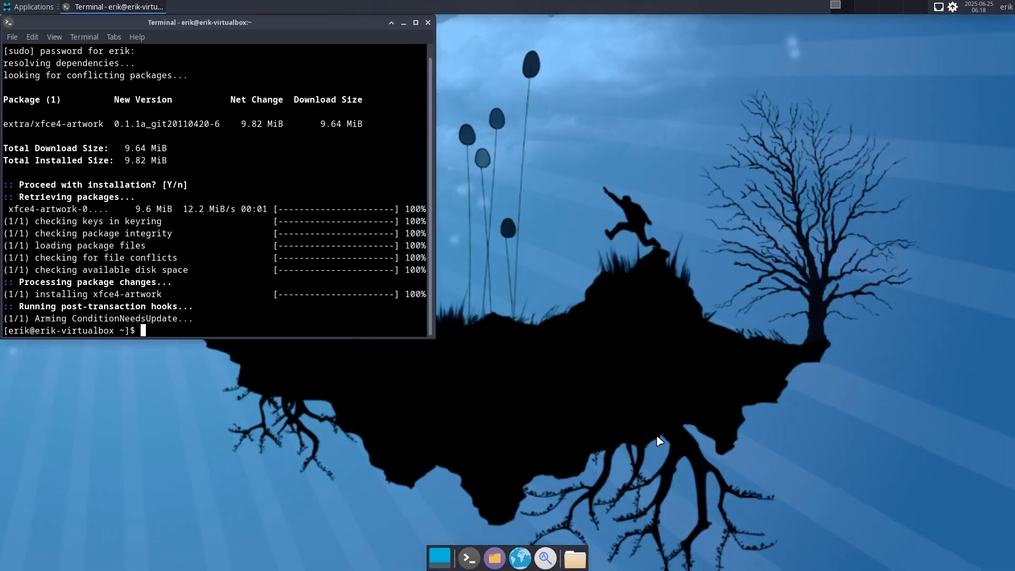
{"action": "left_click", "coordinate": [427, 22]}
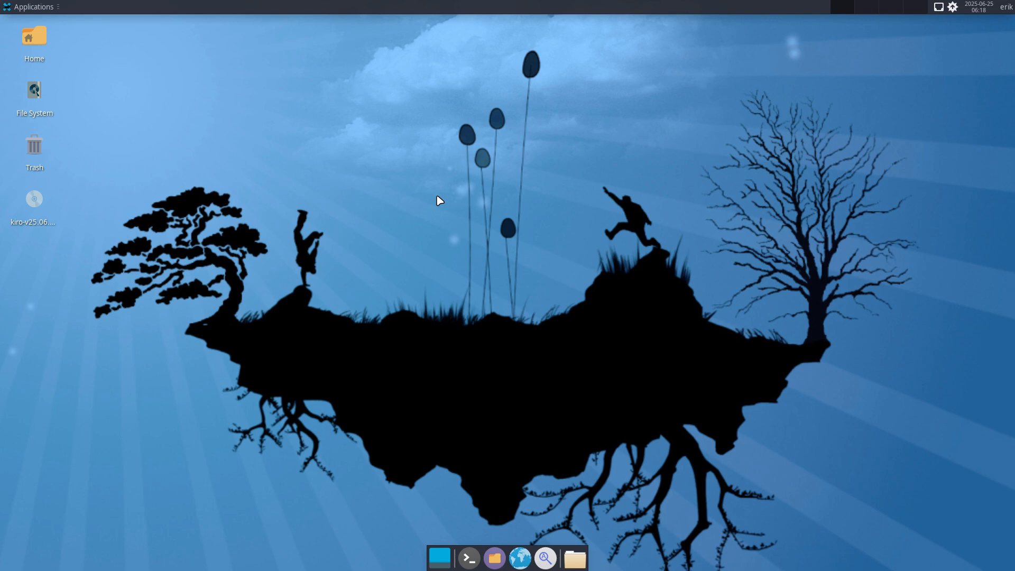
Open the desktop background settings and choose archlinux-login-backgrounds in /usr/share/backgrounds as the wallpaper folder.
{"action": "right_click", "coordinate": [285, 180]}
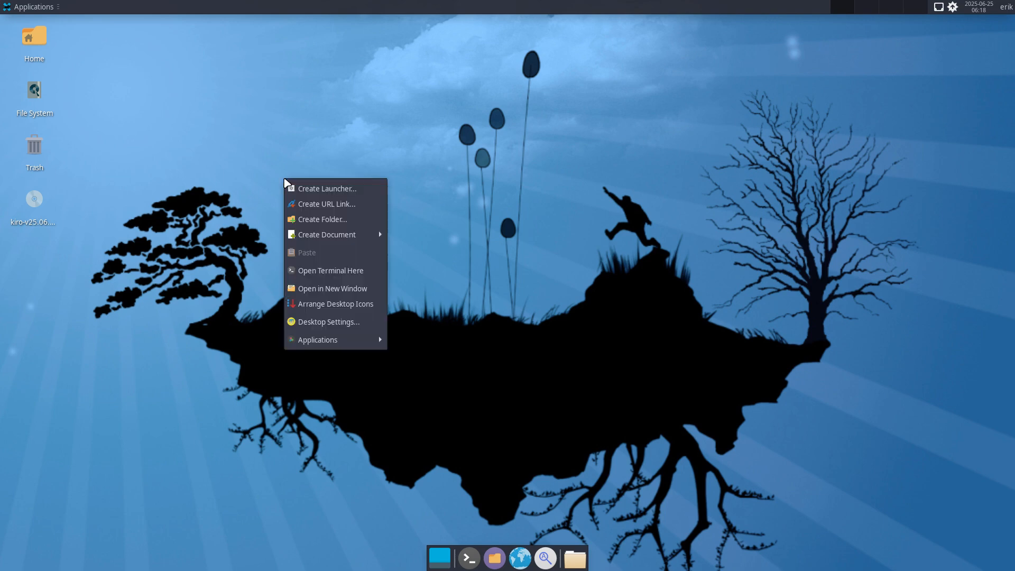
{"action": "left_click", "coordinate": [326, 322]}
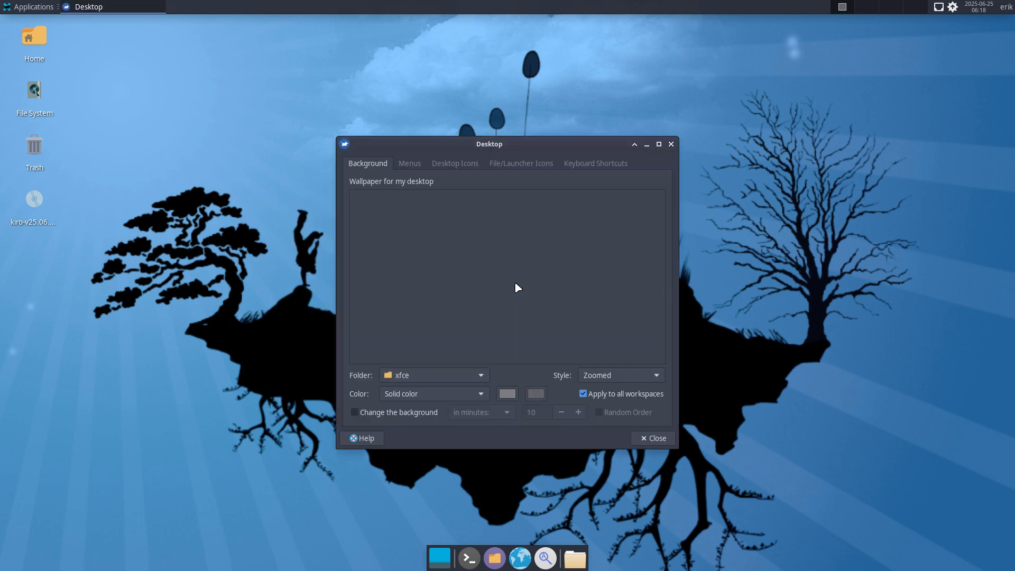
{"action": "left_click", "coordinate": [433, 380]}
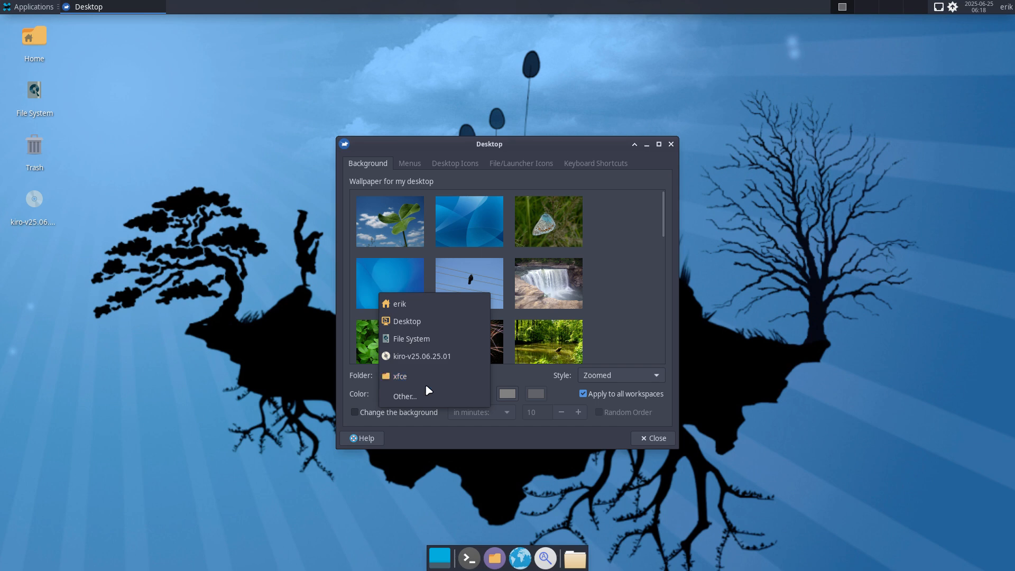
{"action": "left_click", "coordinate": [434, 397]}
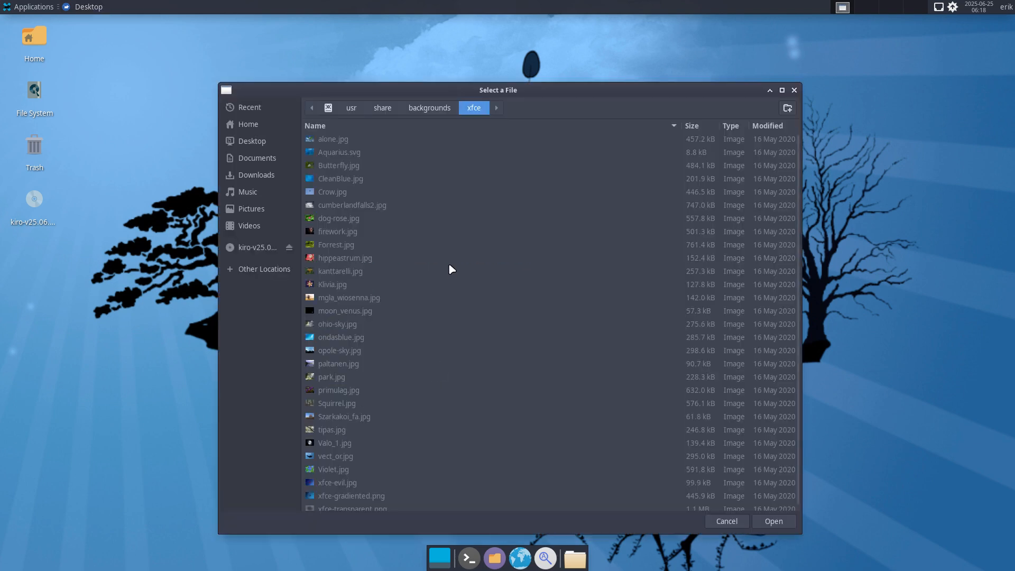
{"action": "left_click", "coordinate": [429, 109]}
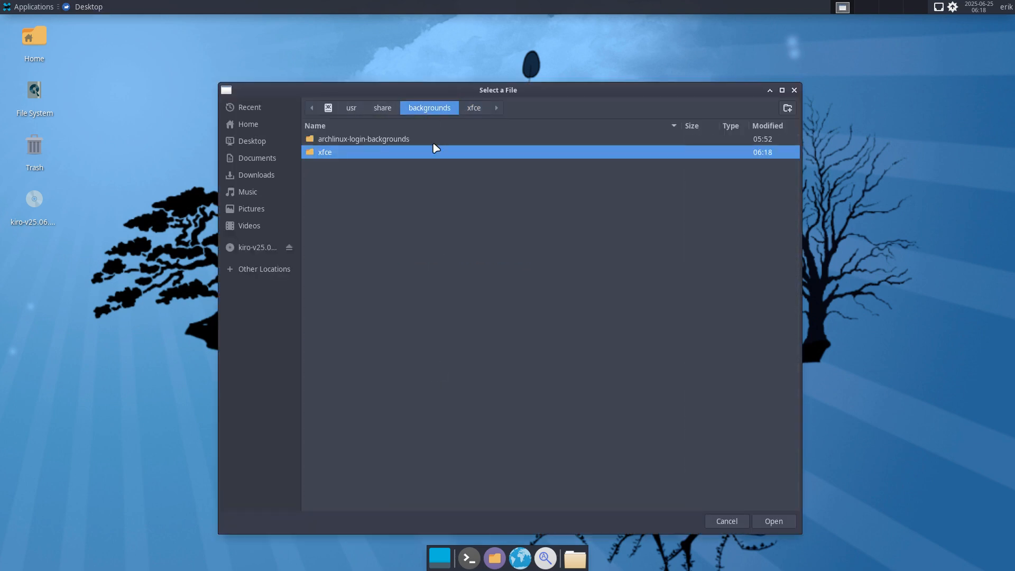
{"action": "double_click", "coordinate": [388, 142]}
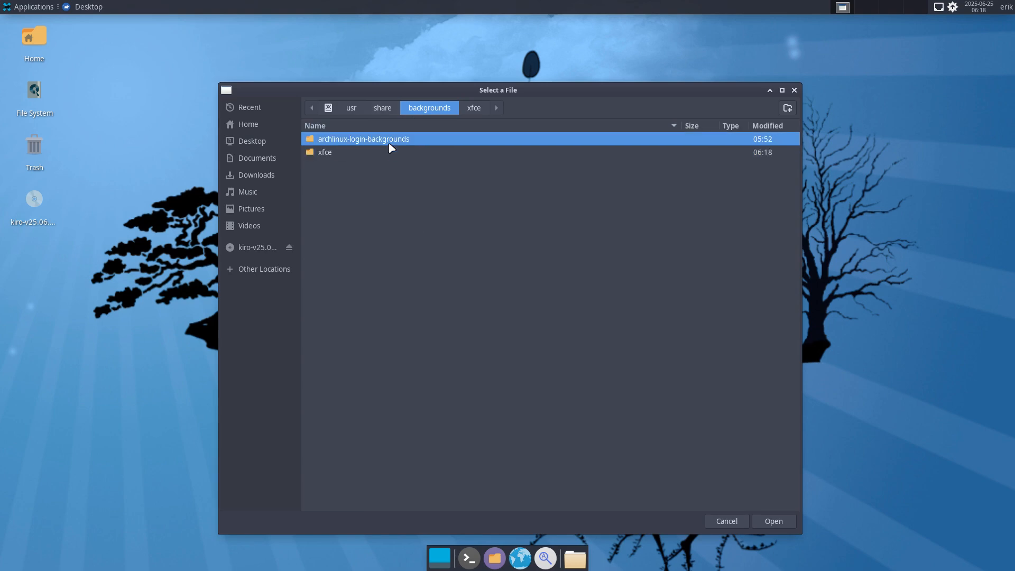
{"action": "left_click", "coordinate": [774, 521]}
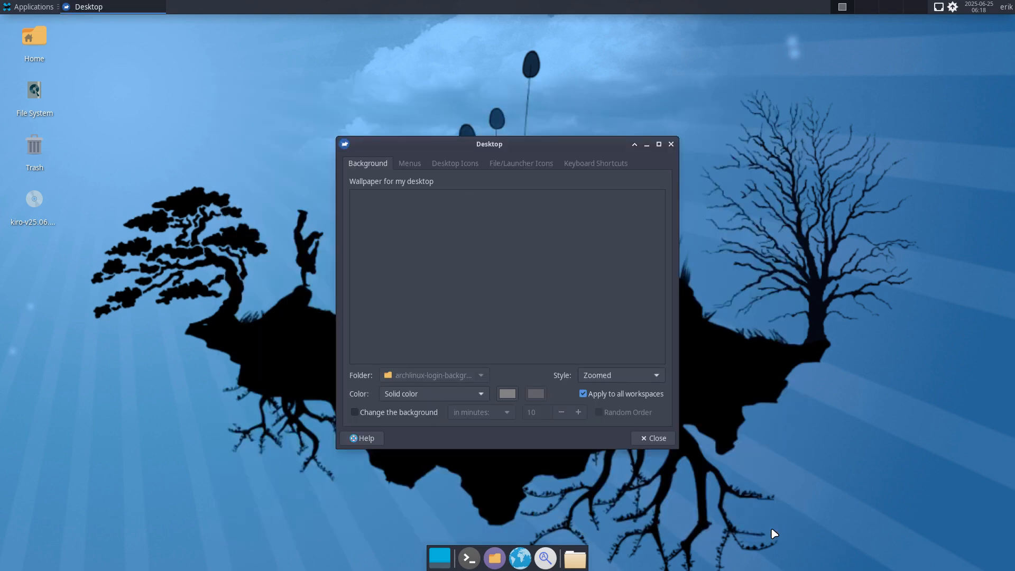
Try the plain dark wallpapers, set the first one in the last row as background, and close the desktop settings.
{"action": "left_click", "coordinate": [585, 287]}
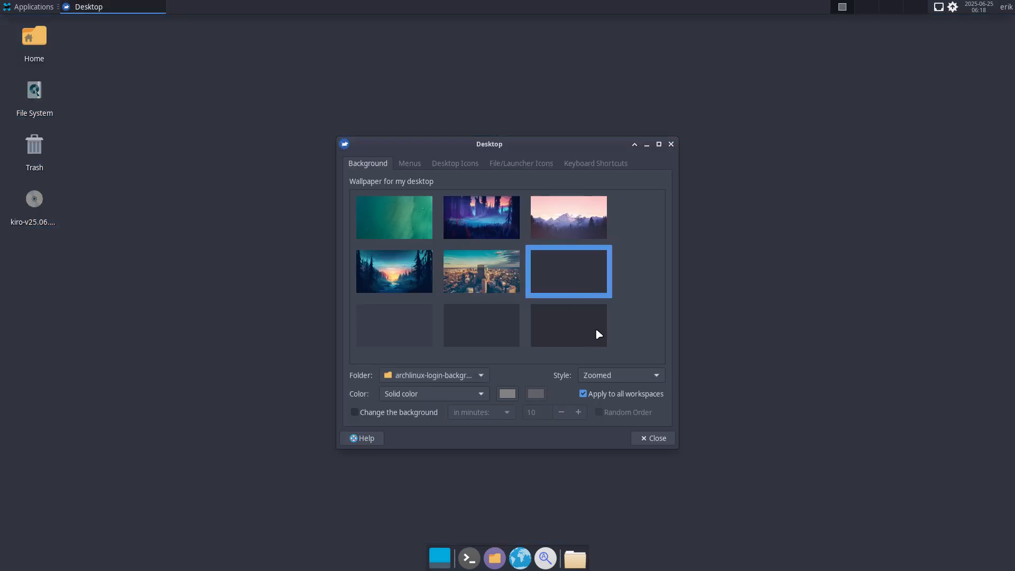
{"action": "left_click", "coordinate": [587, 329]}
{"action": "left_click", "coordinate": [481, 331]}
{"action": "left_click", "coordinate": [419, 328]}
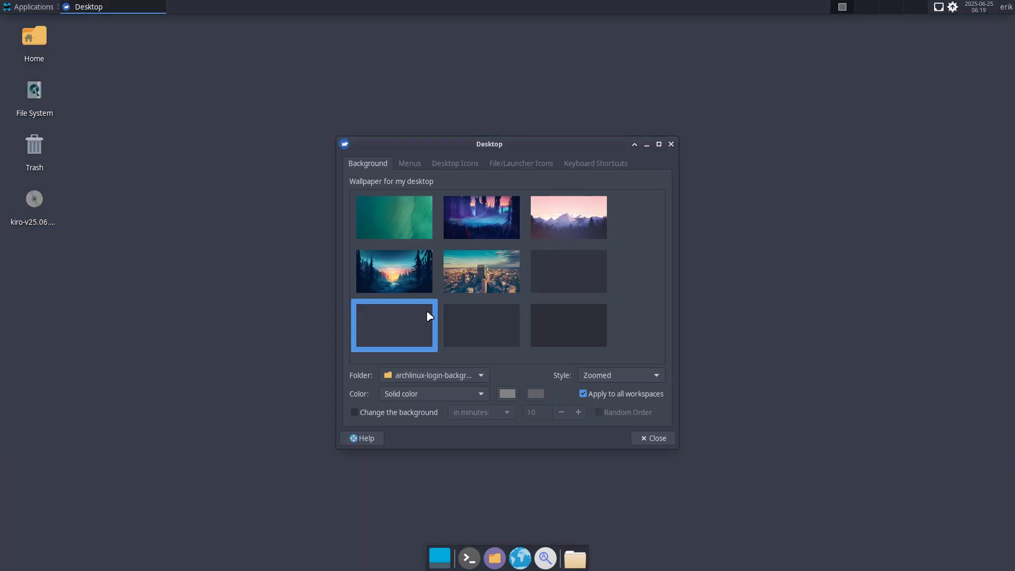
{"action": "left_click", "coordinate": [654, 439]}
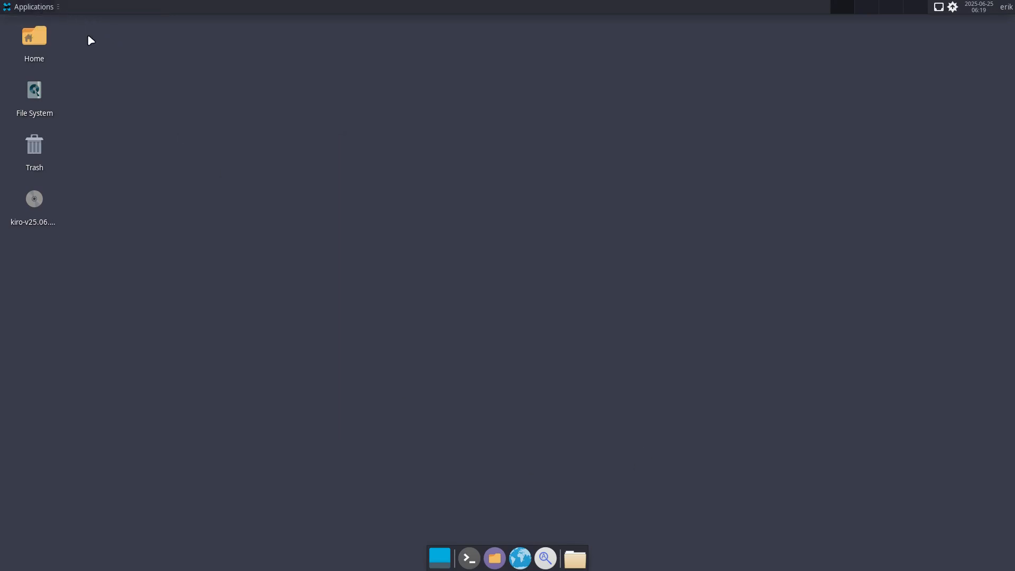
Leave the virtual machine's full-screen view and review the commented-out edu packages in packages.x86_64 in the text editor.
{"action": "key", "text": "ctrl+f"}
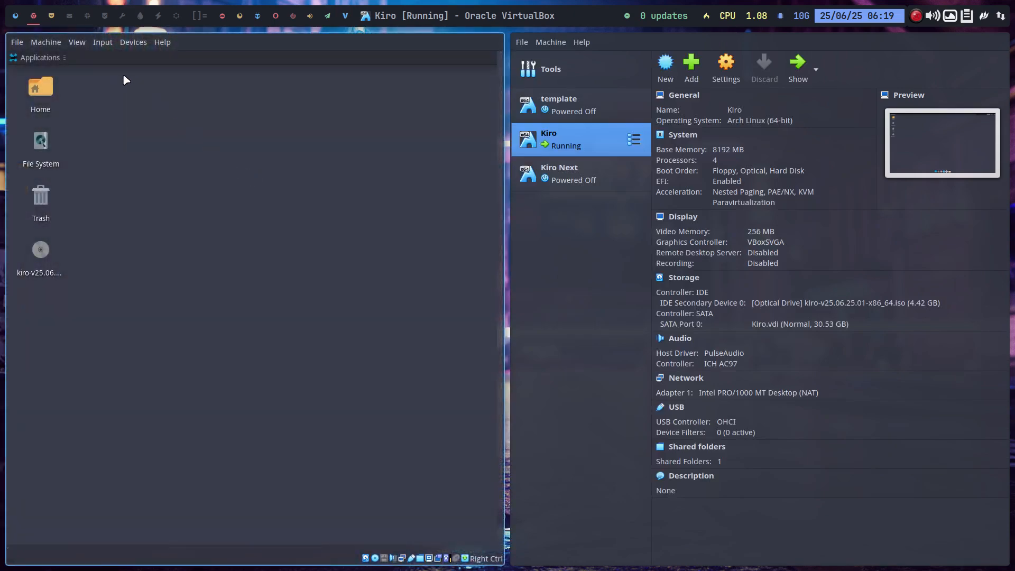
{"action": "left_click", "coordinate": [51, 16]}
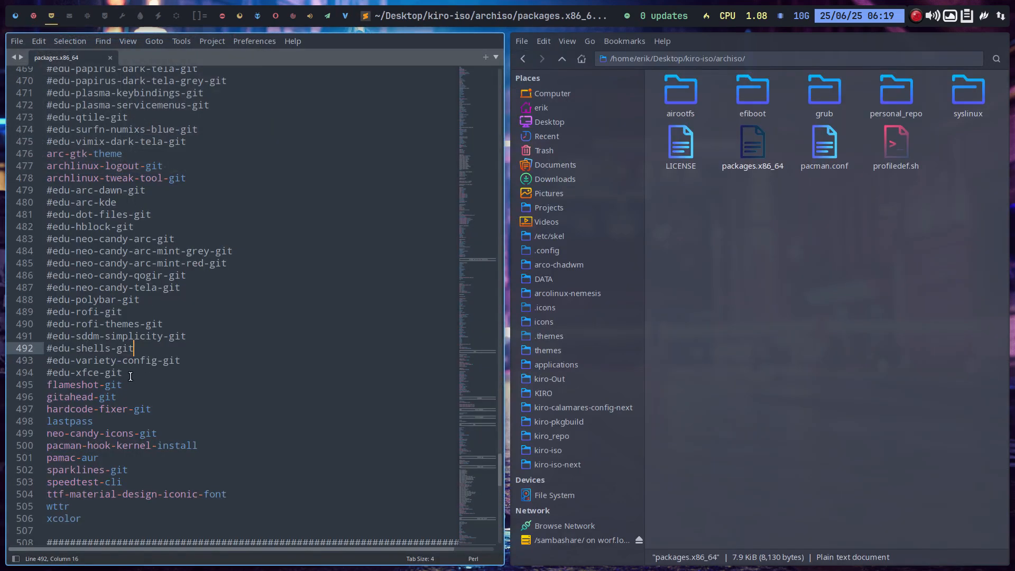
{"action": "left_click_drag", "start_coordinate": [126, 374], "coordinate": [46, 155]}
{"action": "key", "text": "ctrl+z"}
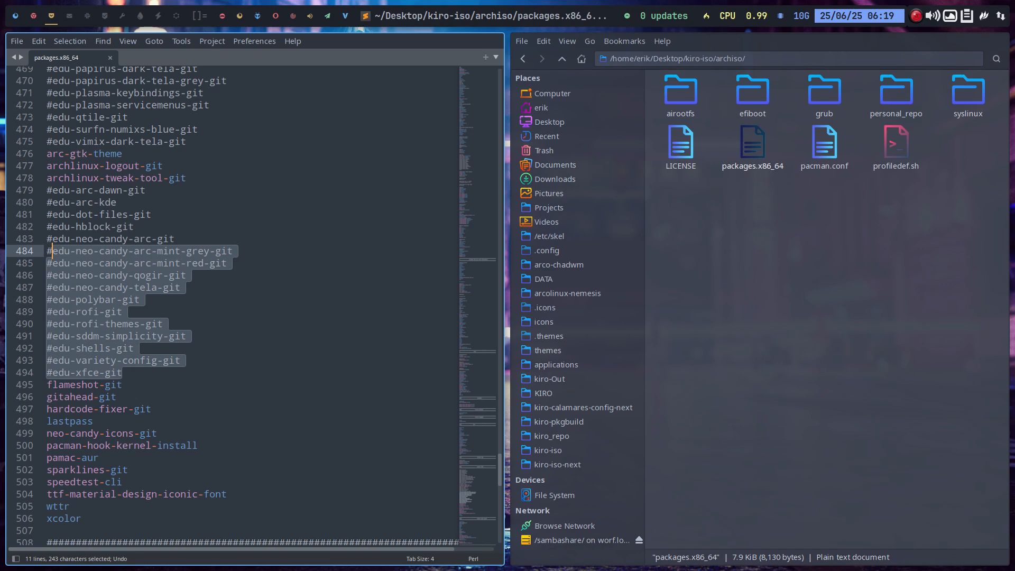
{"action": "scroll", "coordinate": [174, 268], "scroll_direction": "up", "scroll_amount": 3}
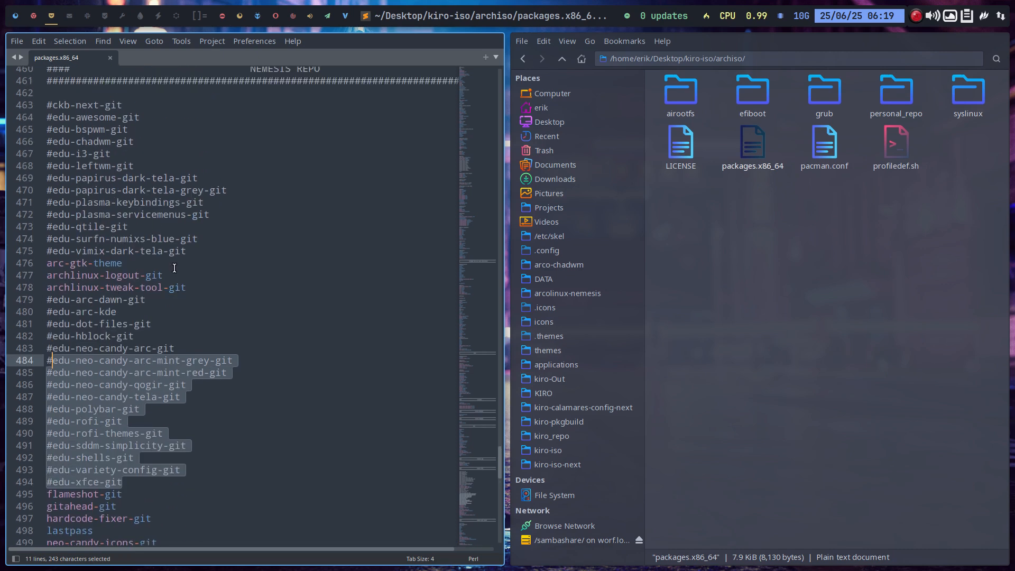
{"action": "left_click", "coordinate": [175, 268]}
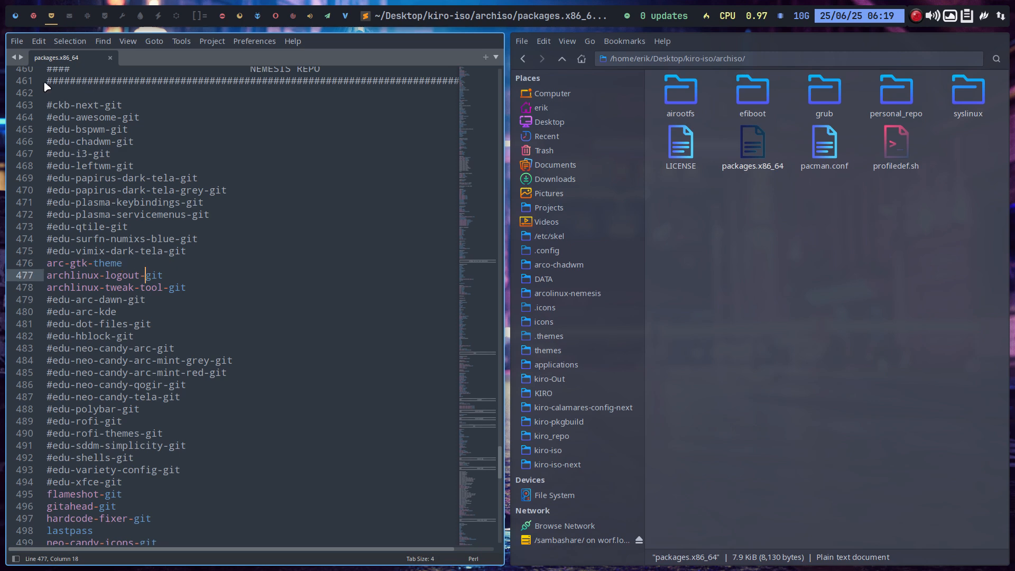
Return to the Kiro virtual machine in full screen, reset it, and reboot into the firmware interface.
{"action": "left_click", "coordinate": [31, 17]}
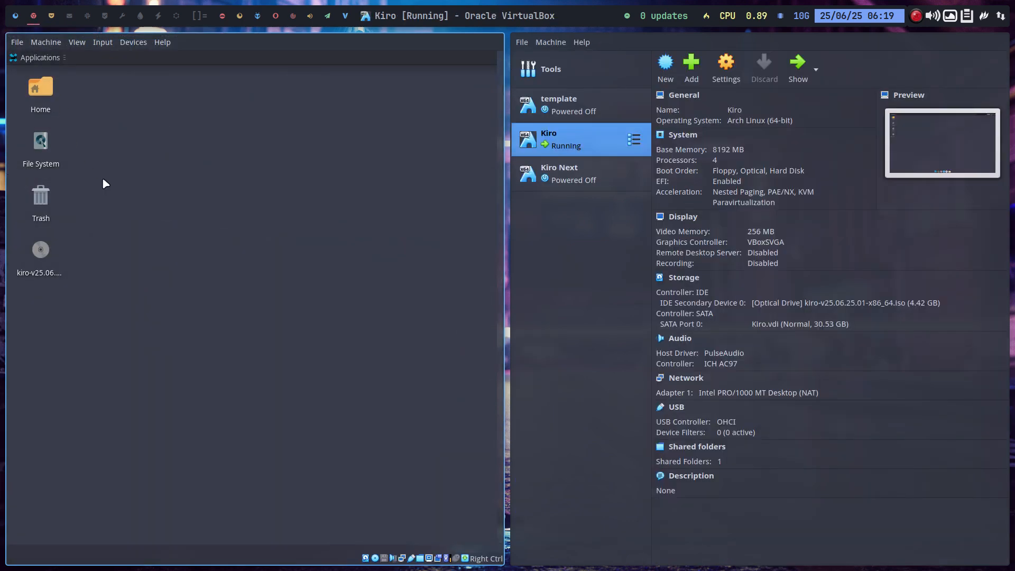
{"action": "key", "text": "ctrl+f"}
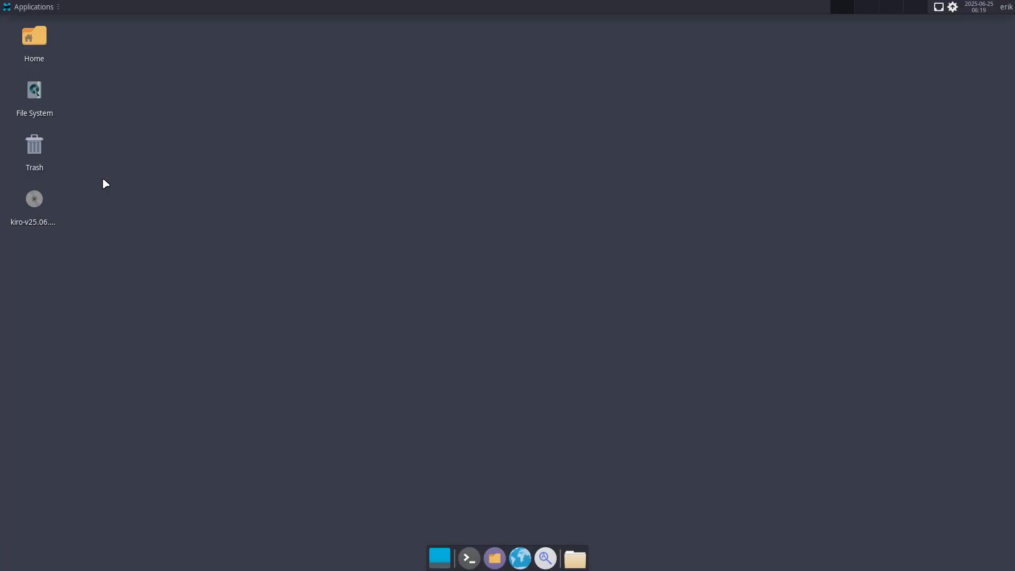
{"action": "key", "text": "ctrl+r"}
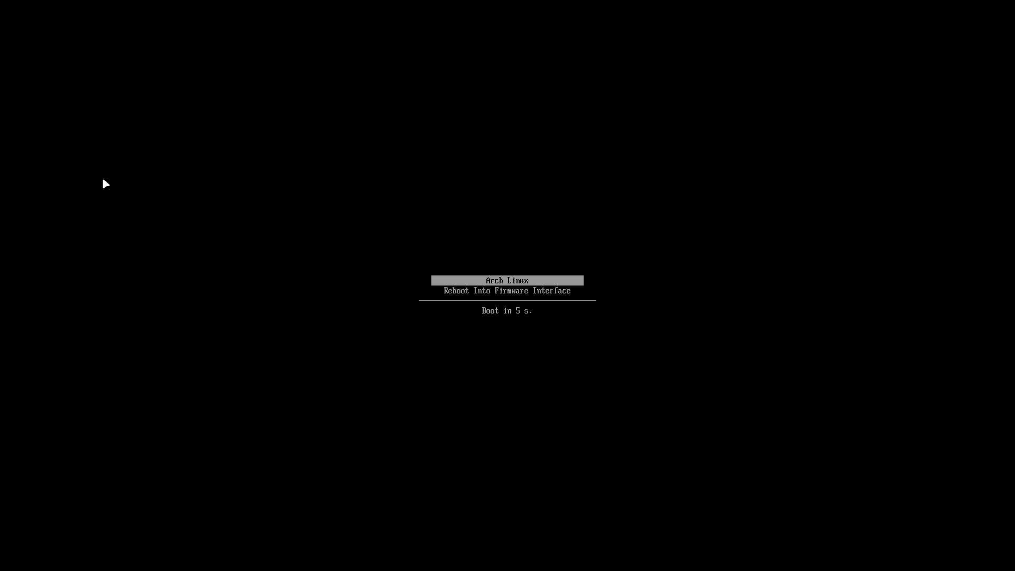
{"action": "key", "text": "Return"}
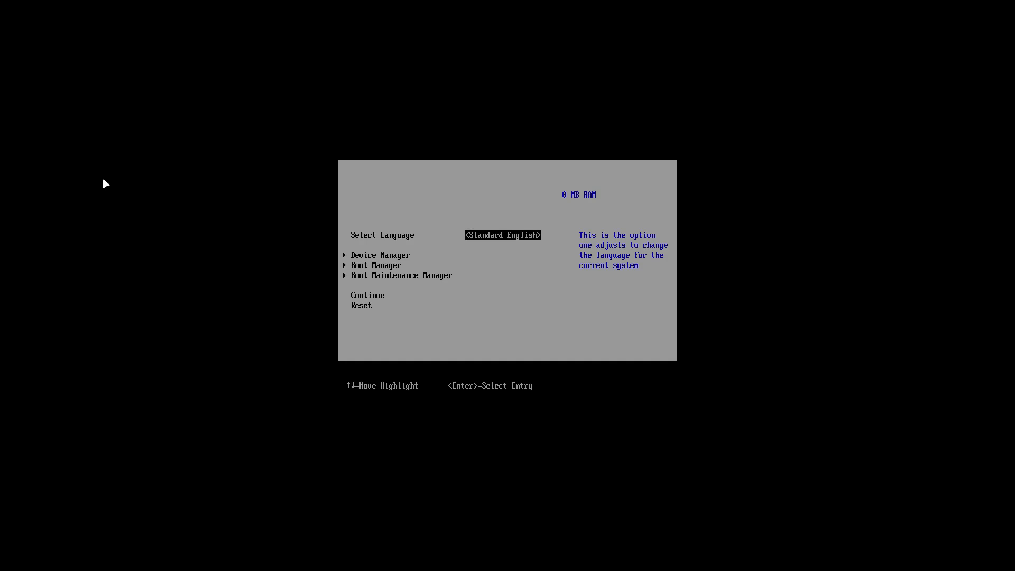
Boot the Kiro live ISO through the firmware's Boot Manager.
{"action": "key", "text": "Down"}
{"action": "key", "text": "Down"}
{"action": "key", "text": "Return"}
{"action": "key", "text": "Down"}
{"action": "key", "text": "Down"}
{"action": "key", "text": "Return"}
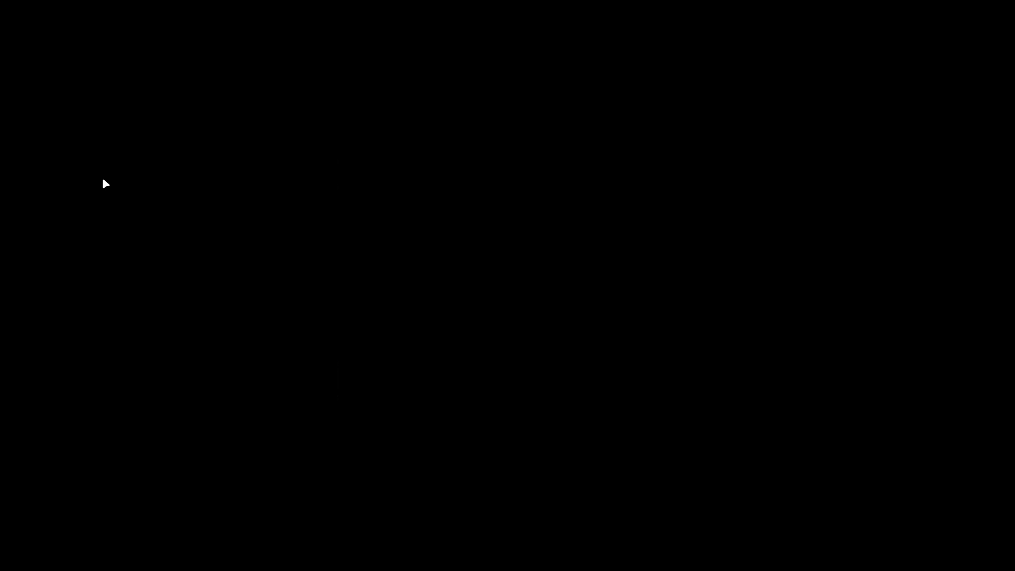
{"action": "key", "text": "Return"}
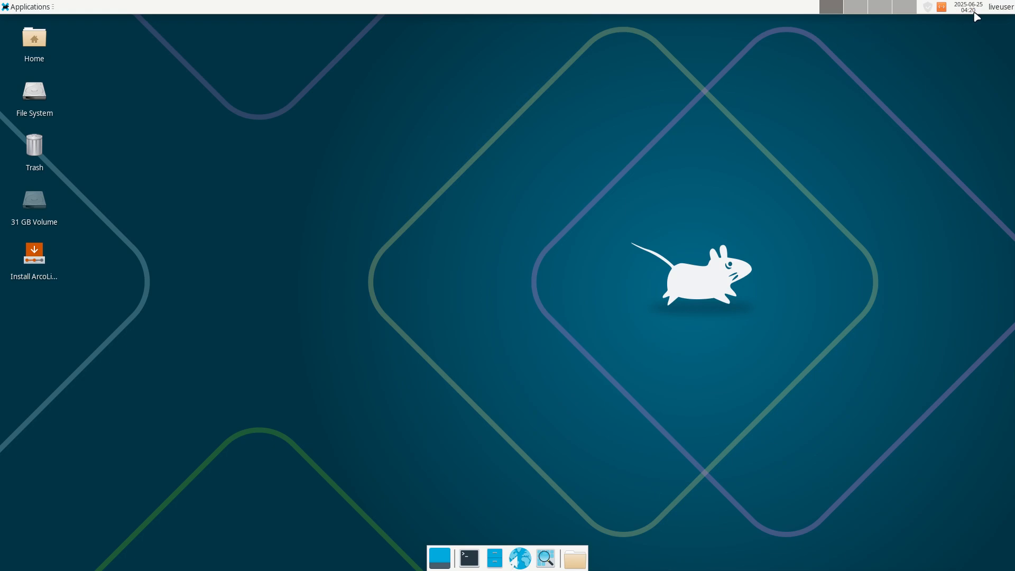
Start the kiro installer from its desktop launcher despite the untrusted launcher status, and quit the installer.
{"action": "left_click", "coordinate": [1008, 5]}
{"action": "left_click", "coordinate": [892, 104]}
{"action": "double_click", "coordinate": [35, 257]}
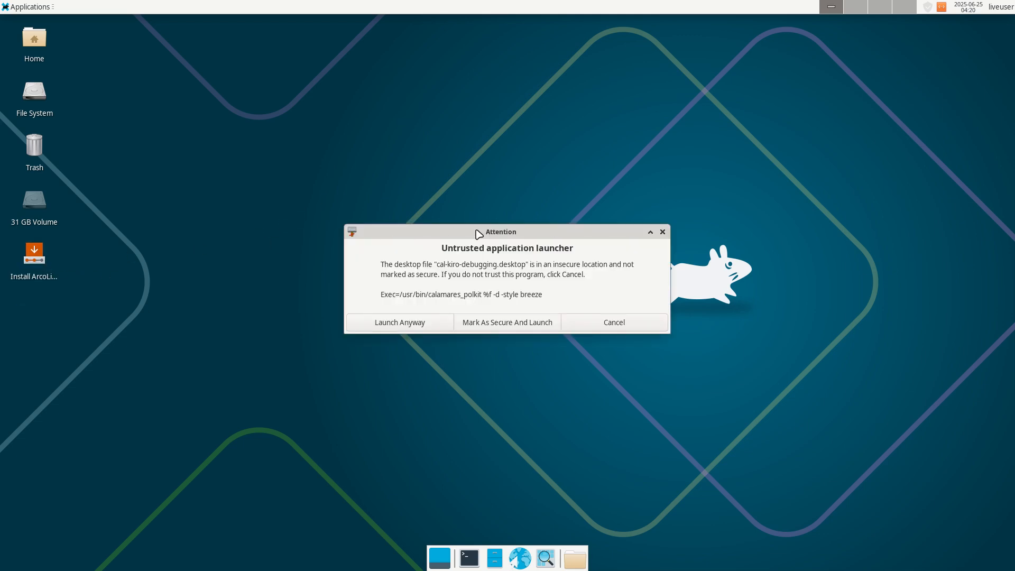
{"action": "left_click", "coordinate": [407, 327]}
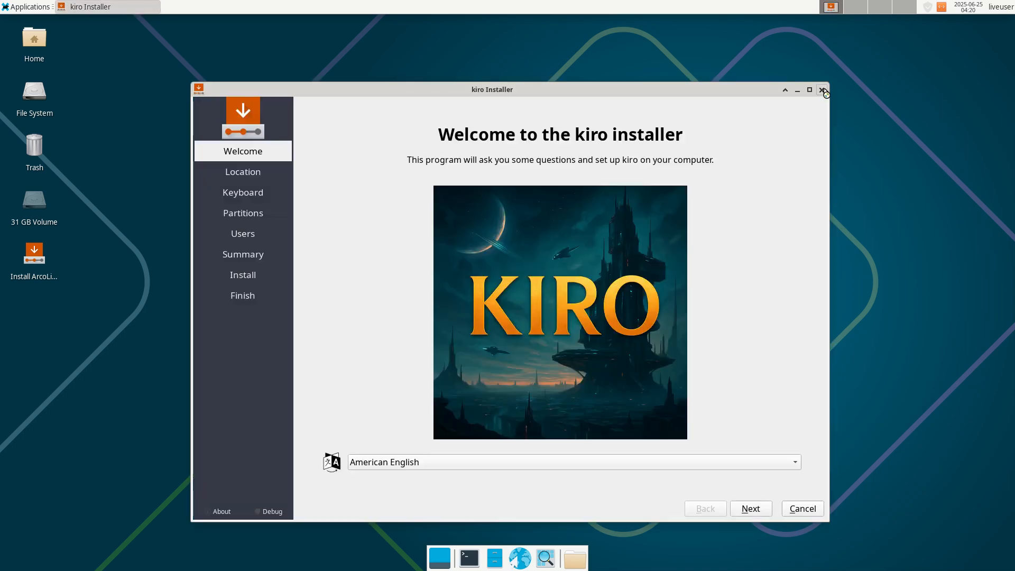
{"action": "left_click", "coordinate": [824, 91]}
{"action": "left_click", "coordinate": [580, 319]}
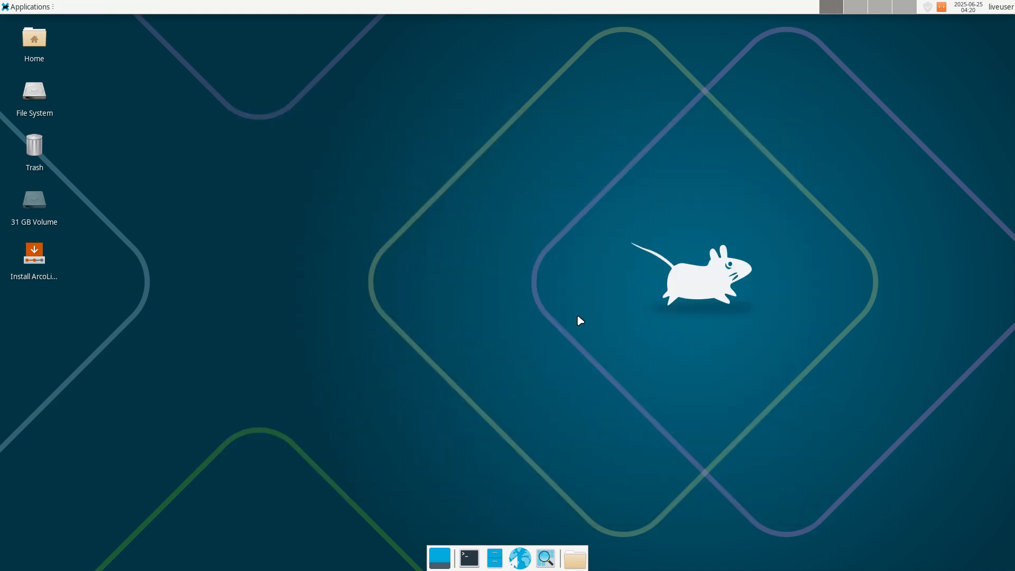
Launch Install ArcoLinux Debug from the applications' settings entries and close its Debug Information window.
{"action": "left_click", "coordinate": [26, 7]}
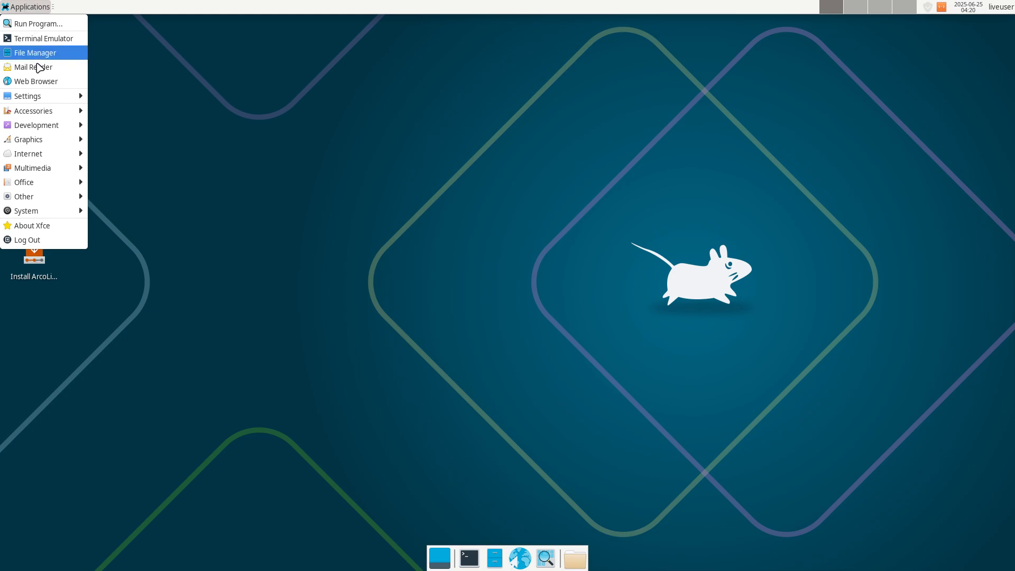
{"action": "mouse_move", "coordinate": [50, 99]}
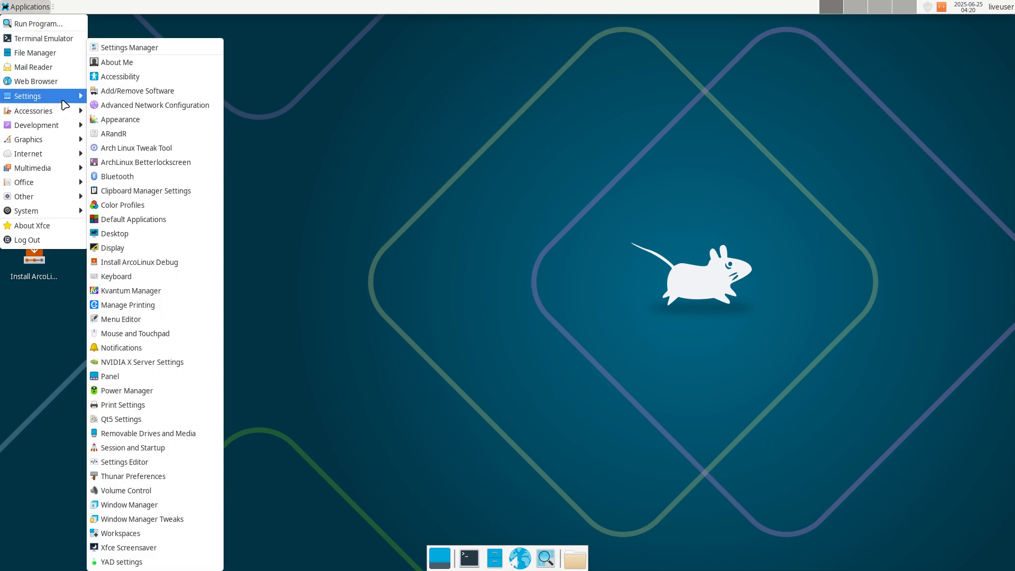
{"action": "left_click", "coordinate": [179, 265]}
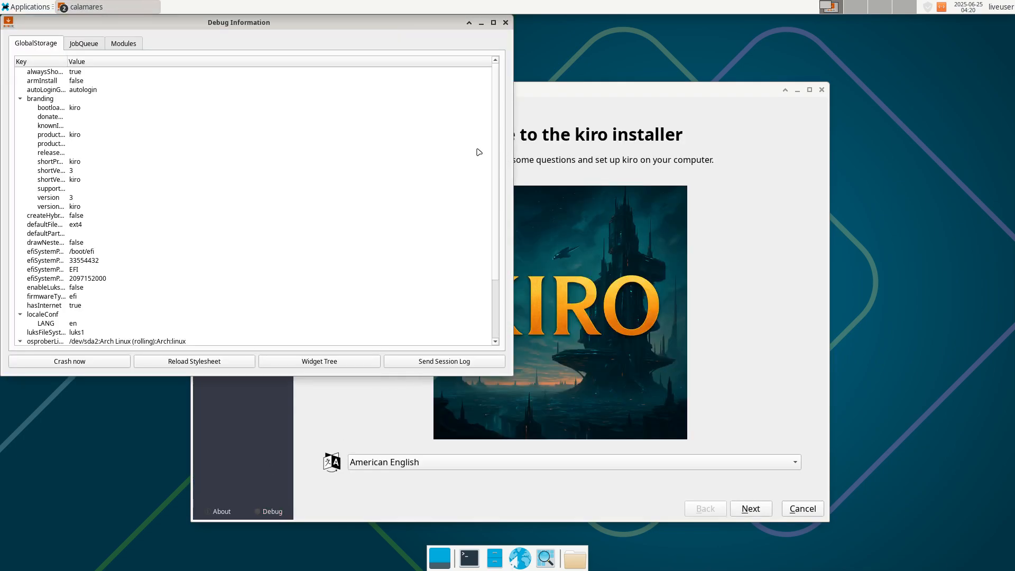
{"action": "left_click", "coordinate": [506, 23]}
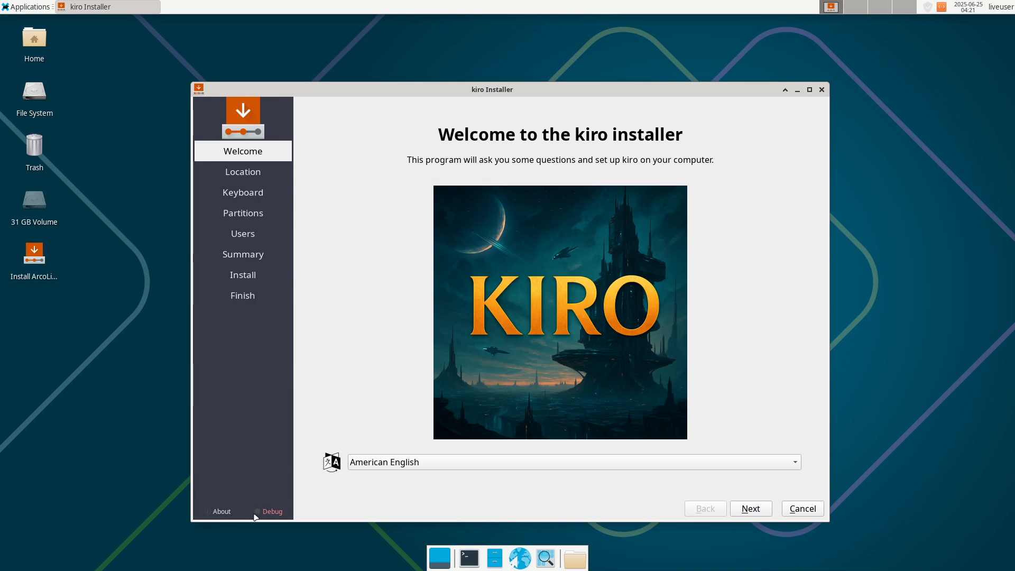
View the Calamares version information in the kiro installer, close it, and cancel the installation.
{"action": "left_click", "coordinate": [231, 516]}
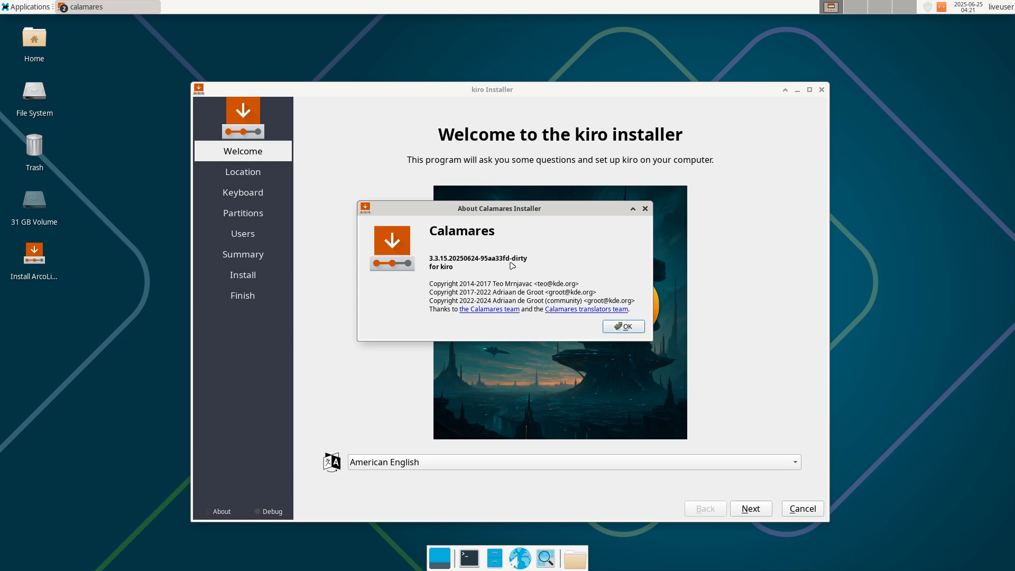
{"action": "left_click", "coordinate": [619, 325]}
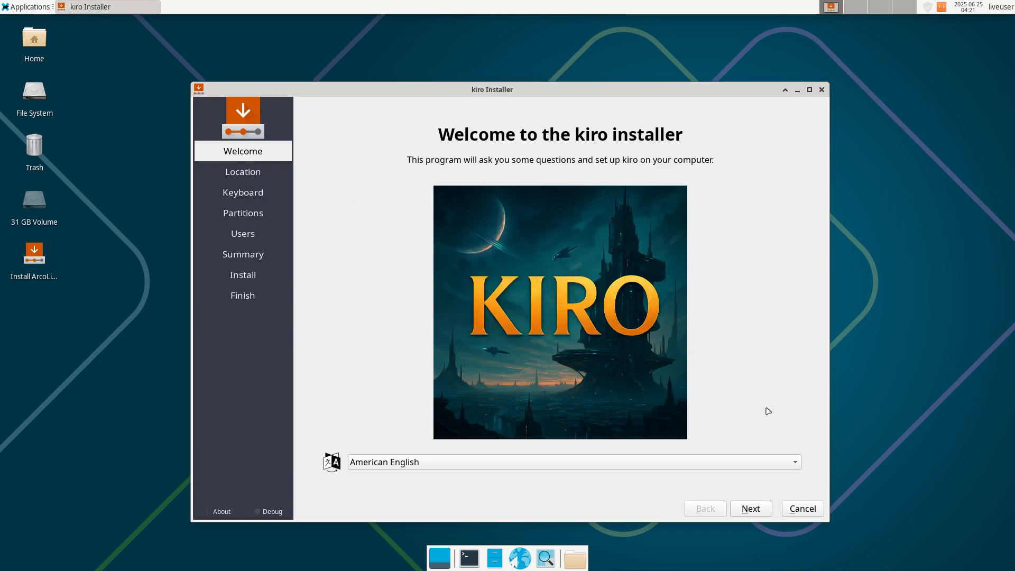
{"action": "left_click", "coordinate": [805, 513]}
{"action": "left_click", "coordinate": [566, 317]}
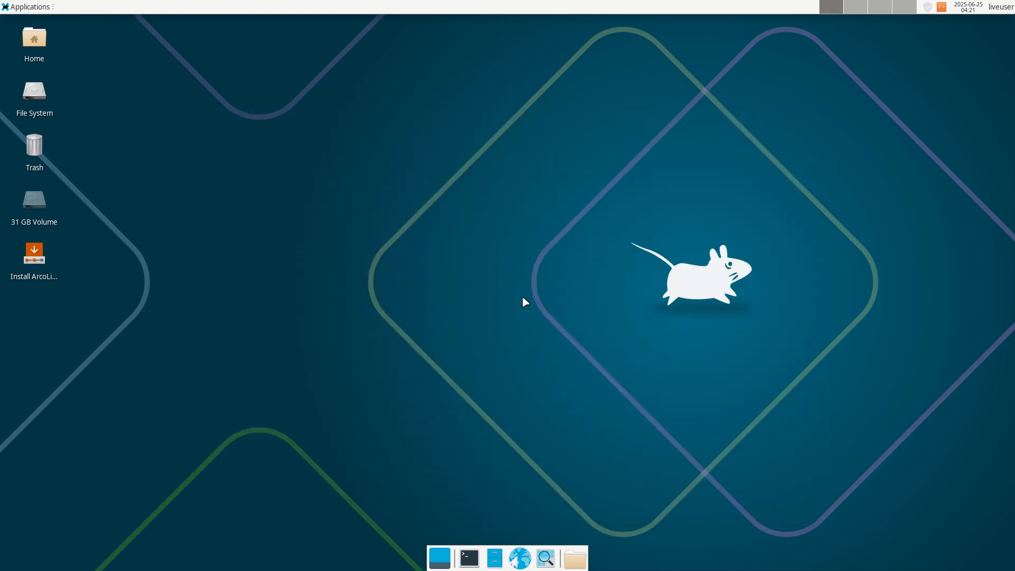
Leave full screen, review the package list in packages.x86_64 and the ISO build terminal, and return to the Kiro virtual machine.
{"action": "key", "text": "Control_R+f"}
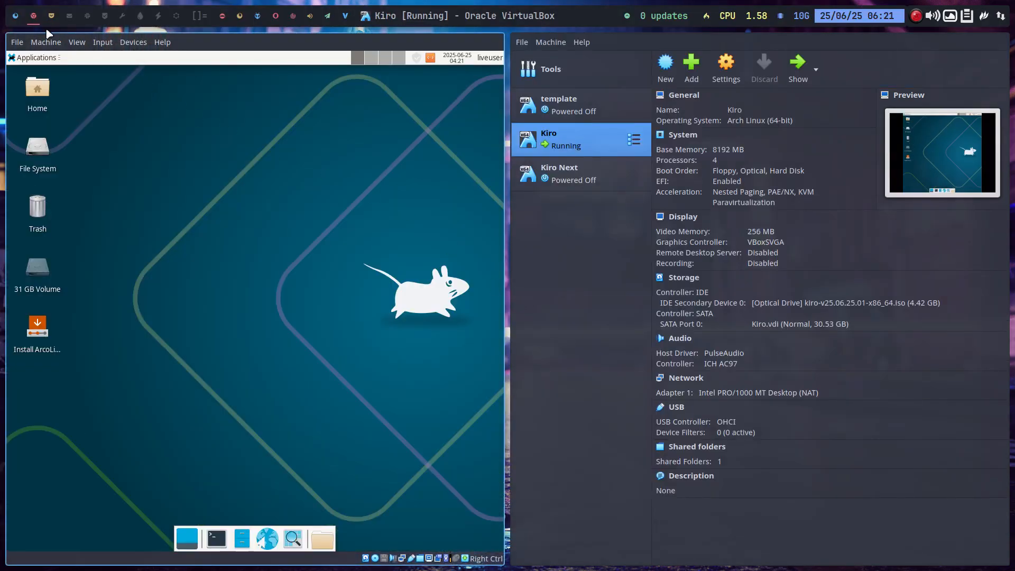
{"action": "left_click", "coordinate": [16, 15]}
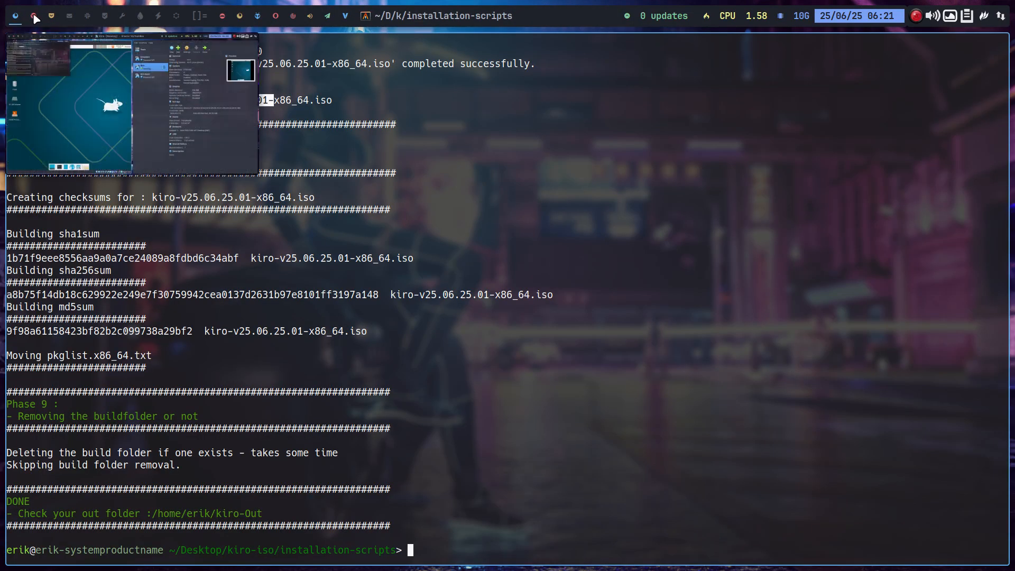
{"action": "left_click", "coordinate": [34, 16]}
{"action": "left_click", "coordinate": [50, 16]}
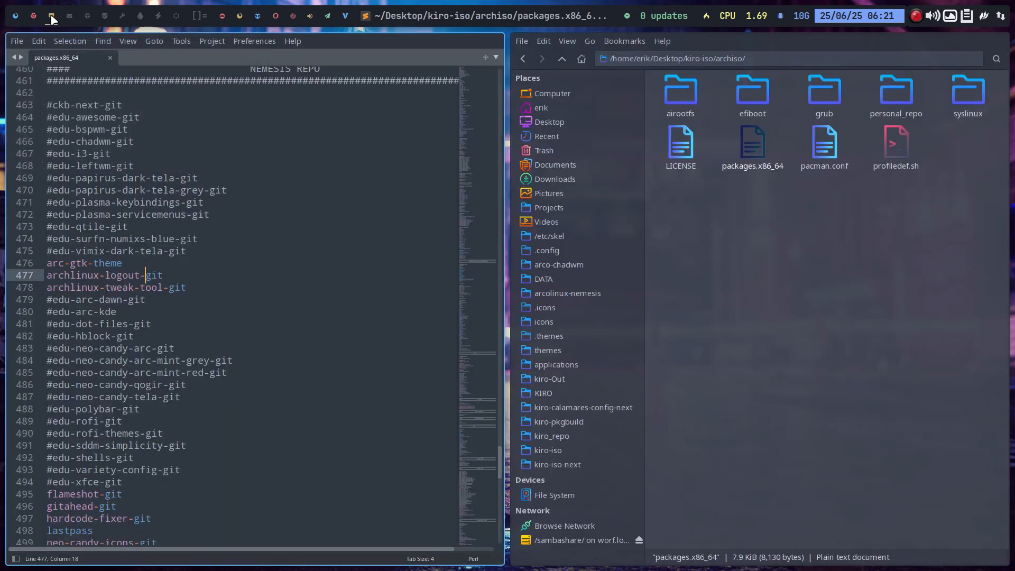
{"action": "scroll", "coordinate": [123, 315], "scroll_direction": "down", "scroll_amount": 4}
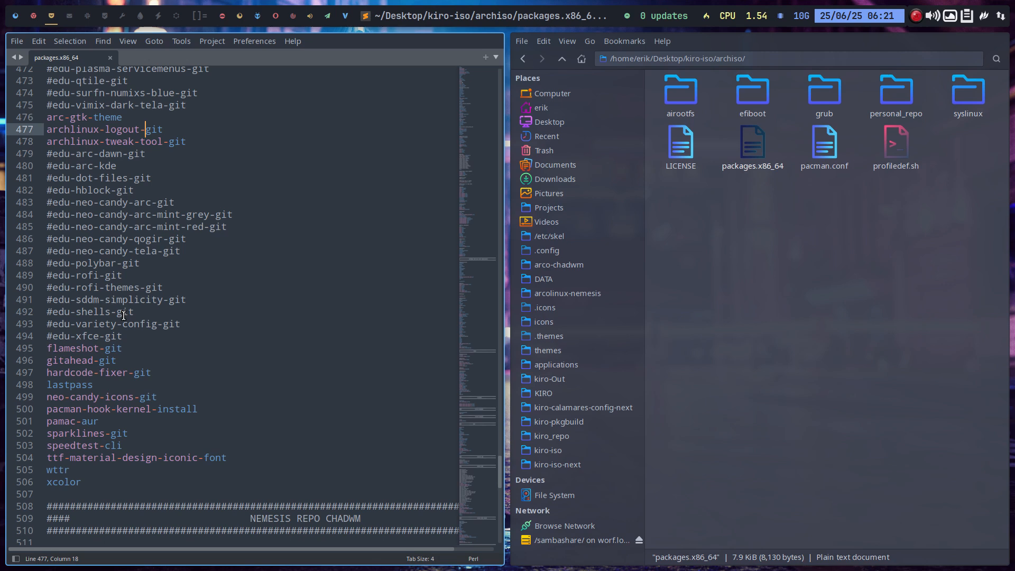
{"action": "left_click", "coordinate": [16, 16]}
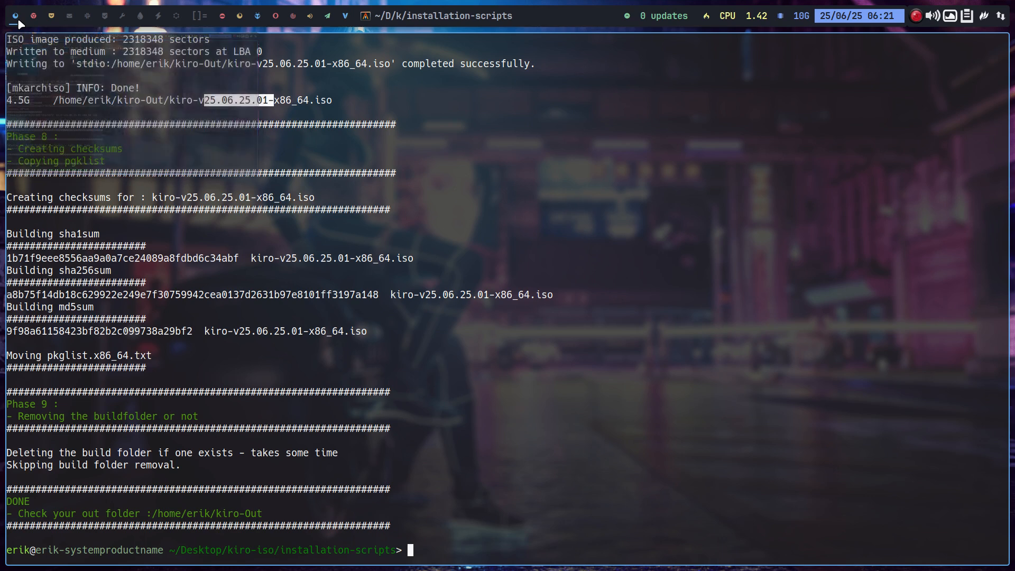
{"action": "left_click", "coordinate": [31, 16]}
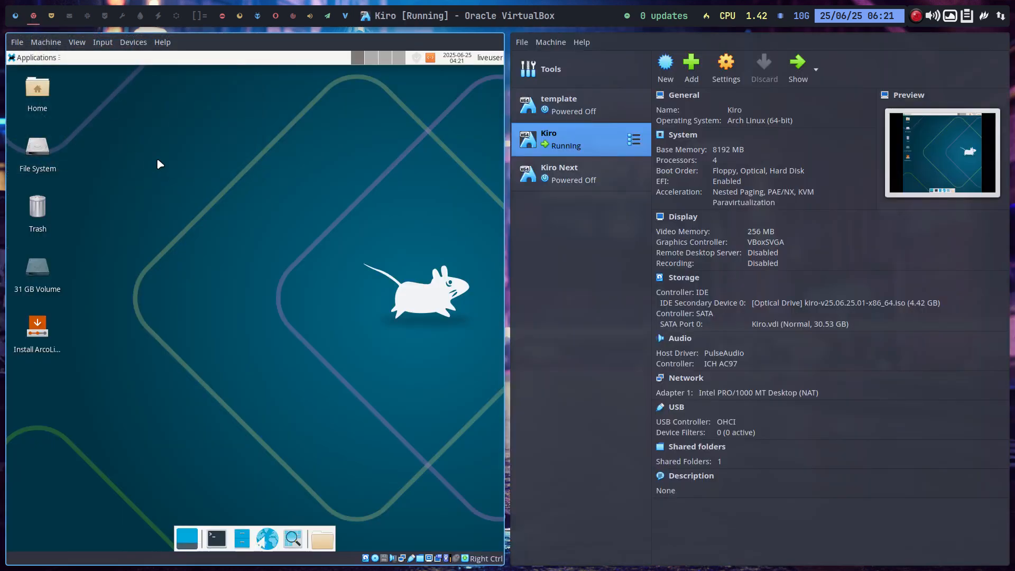